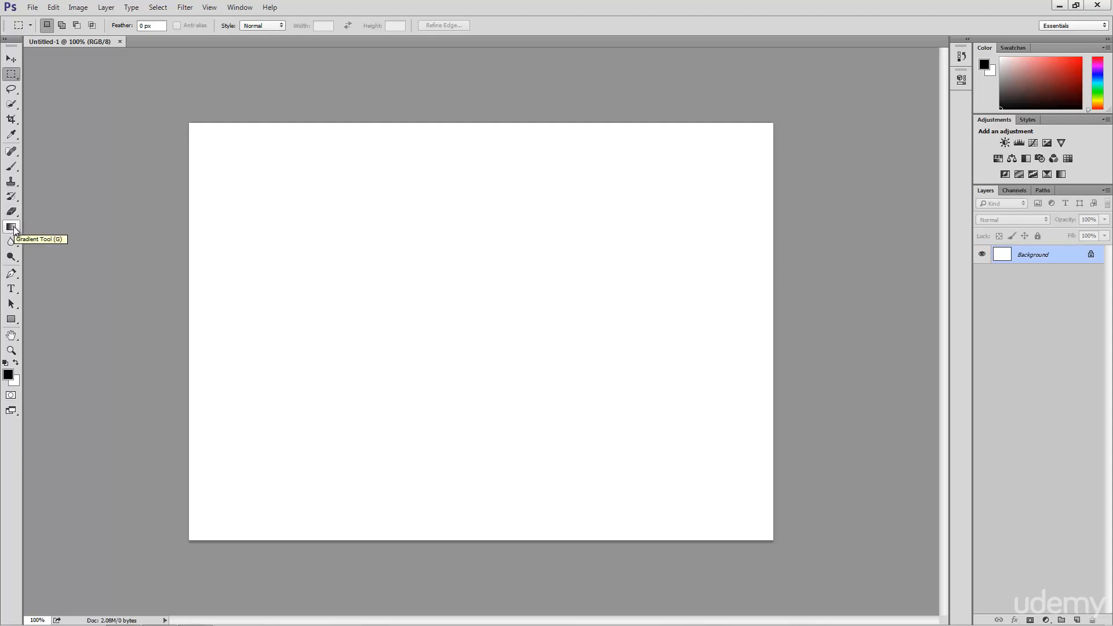
# Activate the Gradient tool and set the foreground color to pure red (ff0000)
pyautogui.click(15, 230)
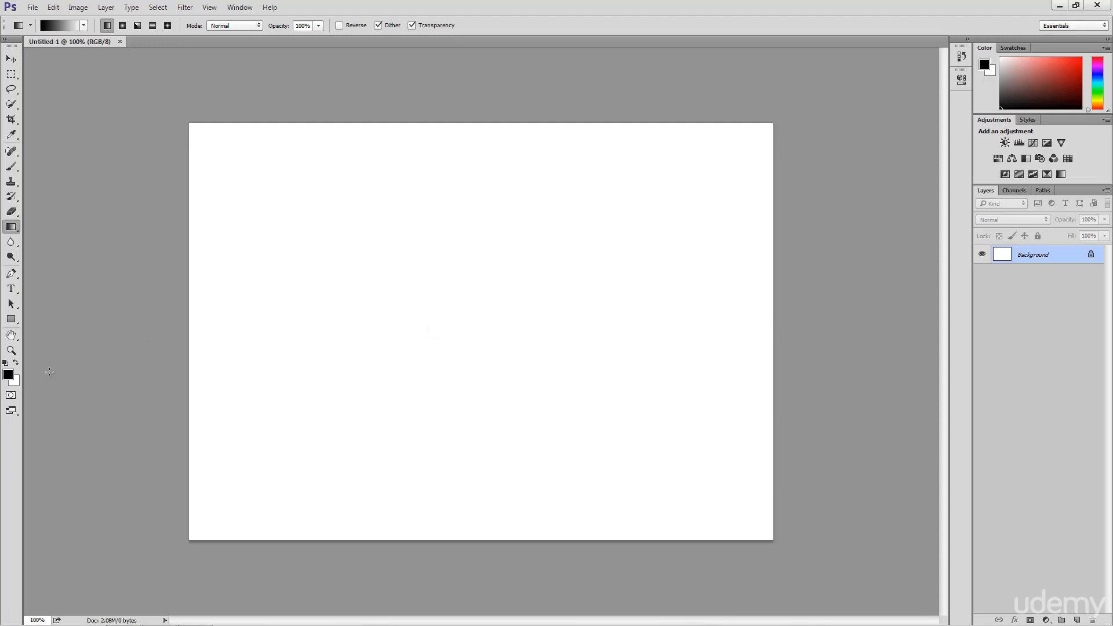
pyautogui.click(9, 375)
pyautogui.click(558, 153)
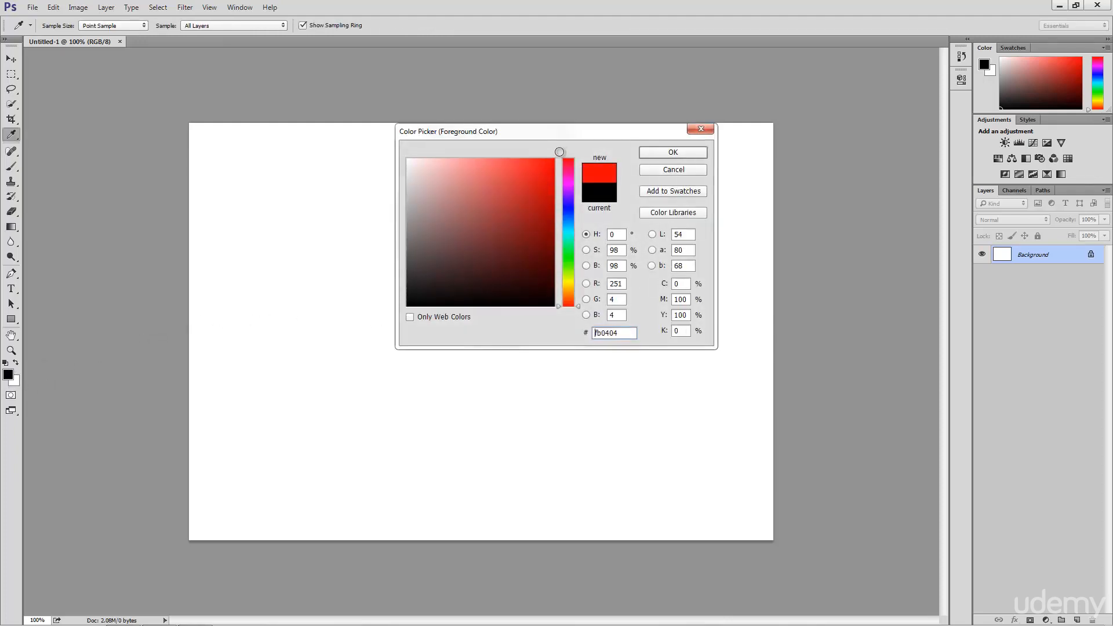
pyautogui.moveTo(559, 152); pyautogui.dragTo(649, 158)
pyautogui.click(666, 153)
pyautogui.press('g')
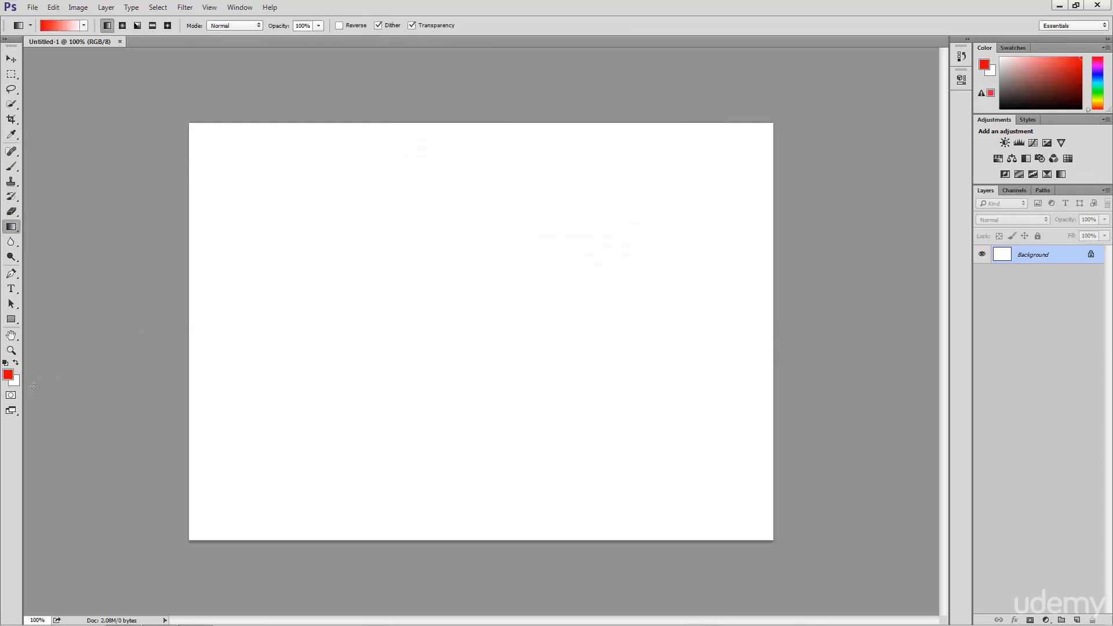
# Set the background color to a vivid blue with a hue of 226°
pyautogui.click(16, 384)
pyautogui.click(571, 214)
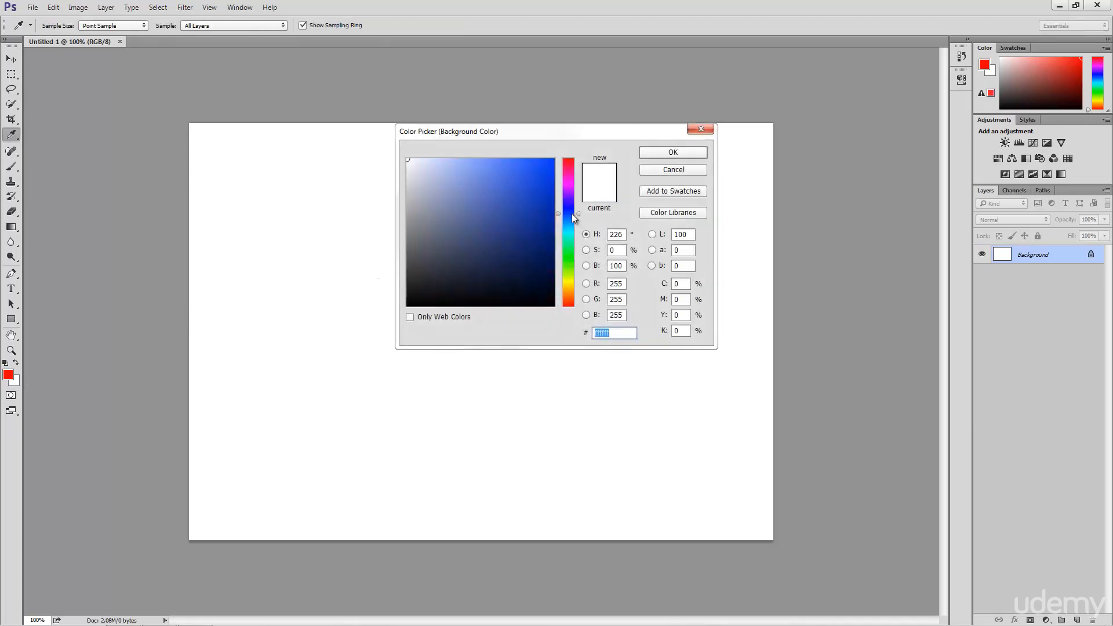
pyautogui.click(545, 171)
pyautogui.click(668, 152)
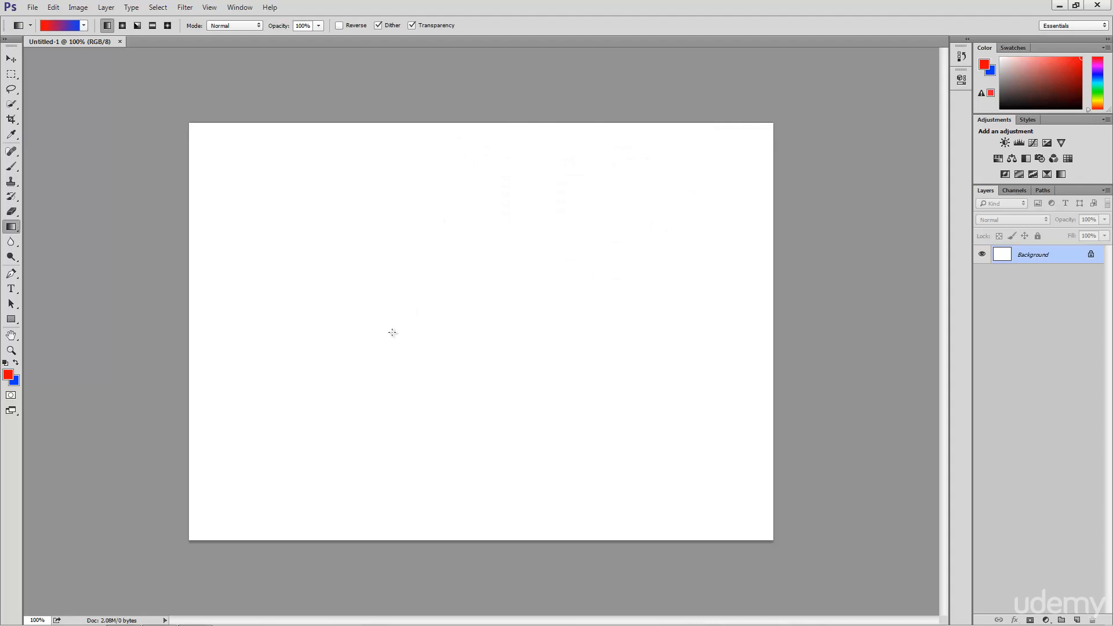
# Draw horizontal red-to-blue linear gradients of medium, very short and nearly full canvas length, one over the other
pyautogui.moveTo(373, 335); pyautogui.dragTo(594, 340)
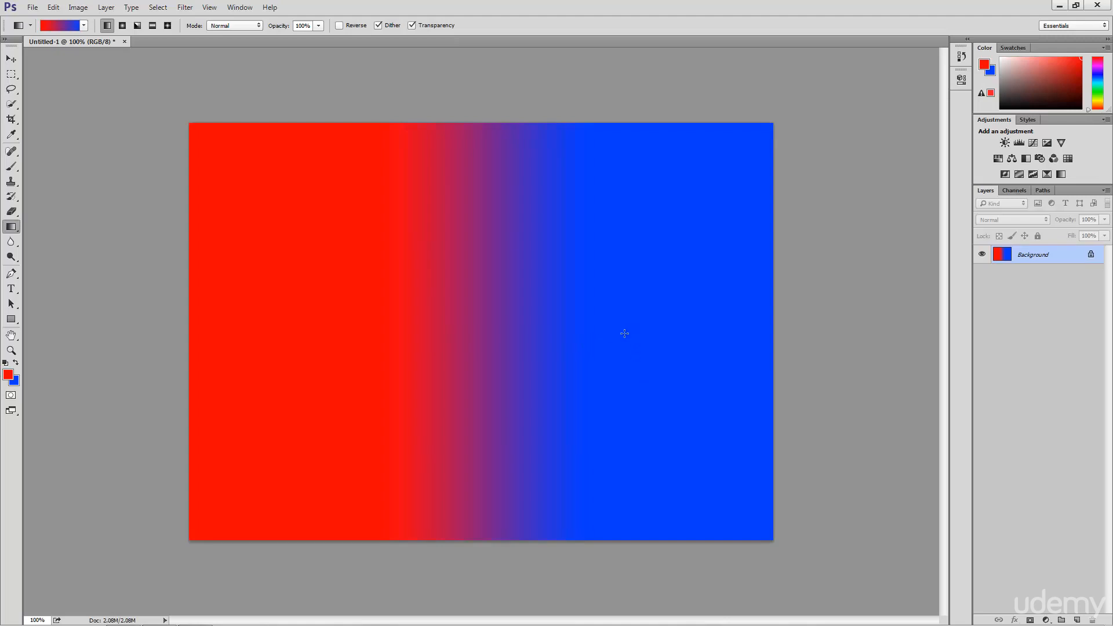
pyautogui.moveTo(451, 335); pyautogui.dragTo(489, 336)
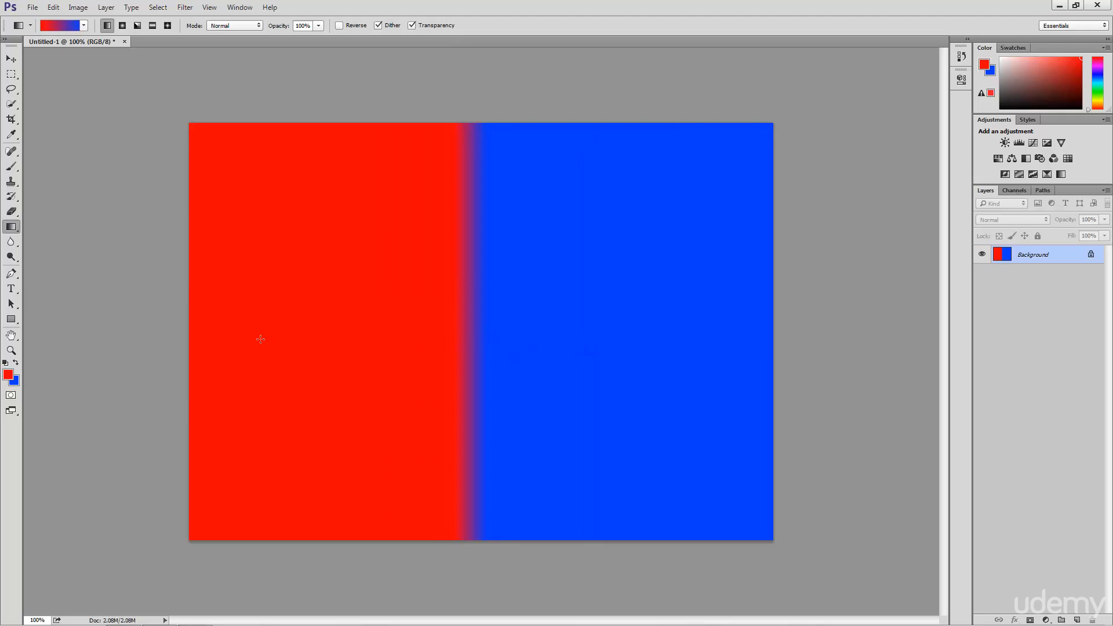
pyautogui.moveTo(237, 337); pyautogui.dragTo(712, 331)
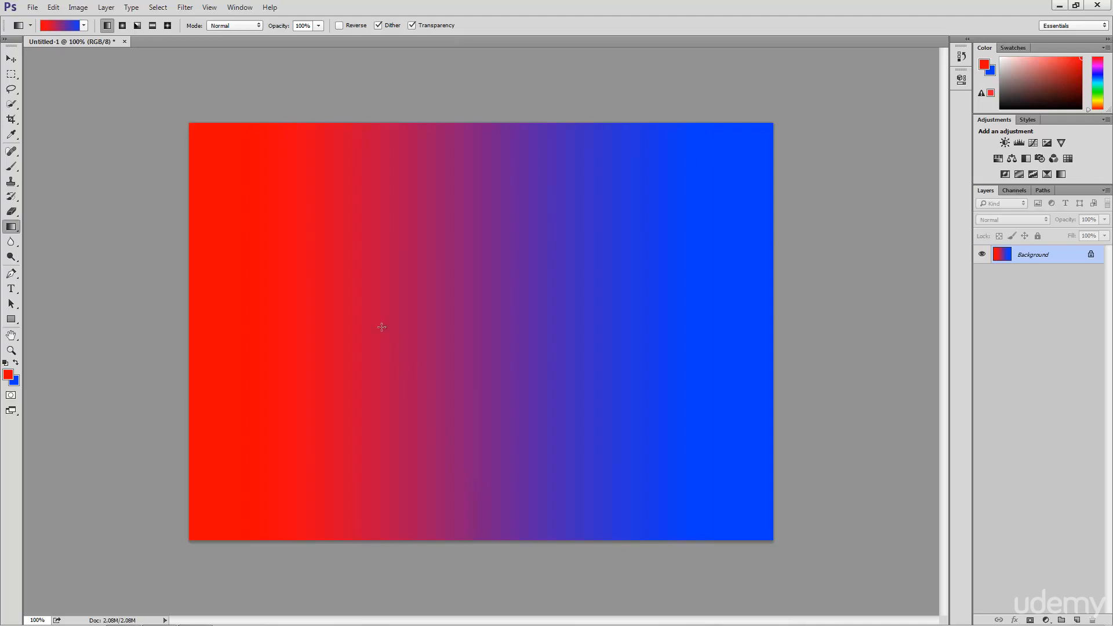
# Look through the gradient presets and the list of additional gradient libraries such as Color Harmonies and Metals
pyautogui.click(84, 26)
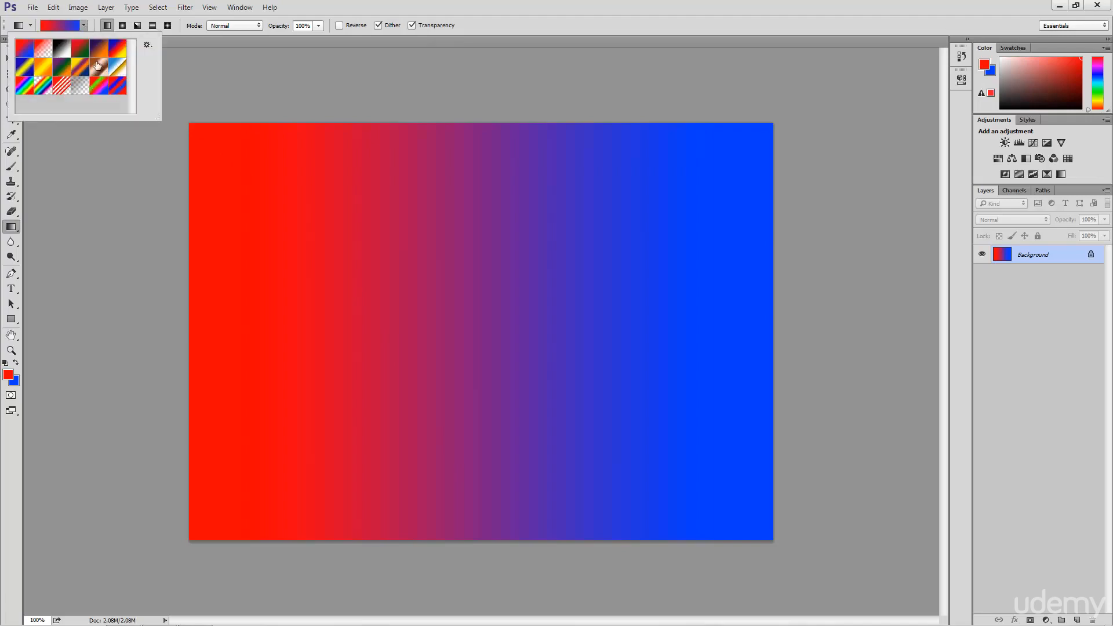
pyautogui.click(148, 45)
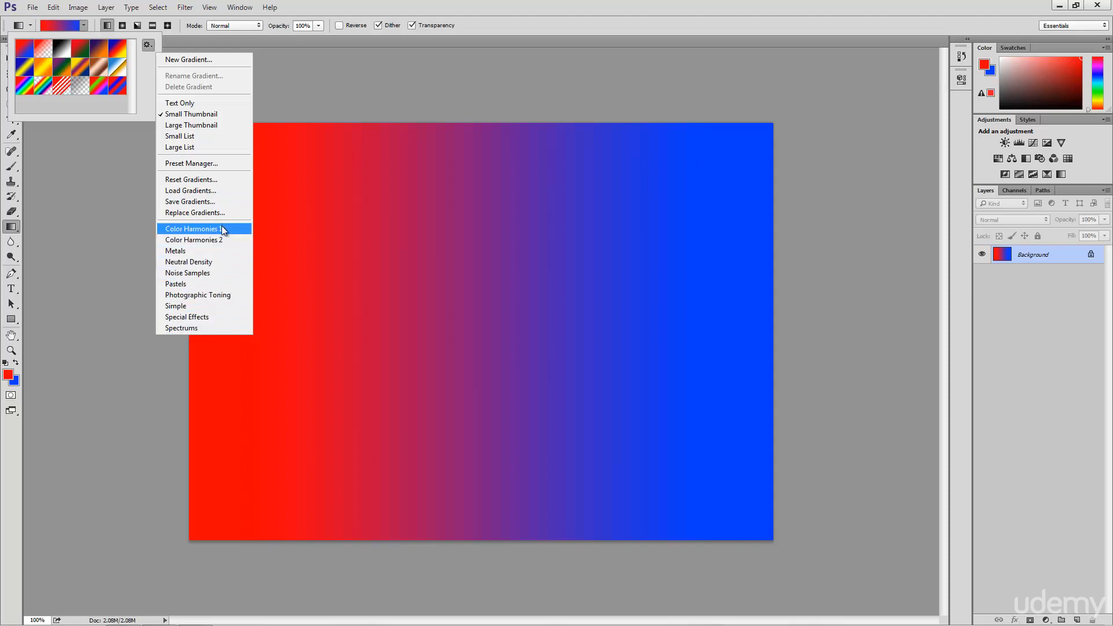
pyautogui.click(85, 24)
pyautogui.click(83, 25)
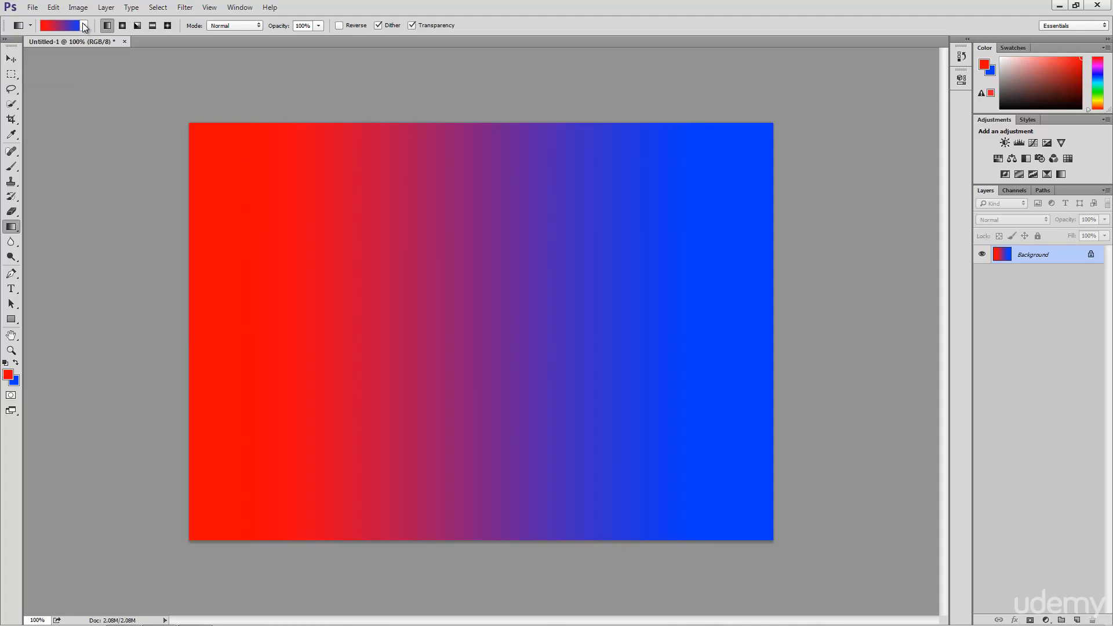
# Draw a radial gradient and then an angle gradient from near the canvas center diagonally toward the upper right
pyautogui.click(123, 26)
pyautogui.moveTo(410, 373); pyautogui.dragTo(595, 224)
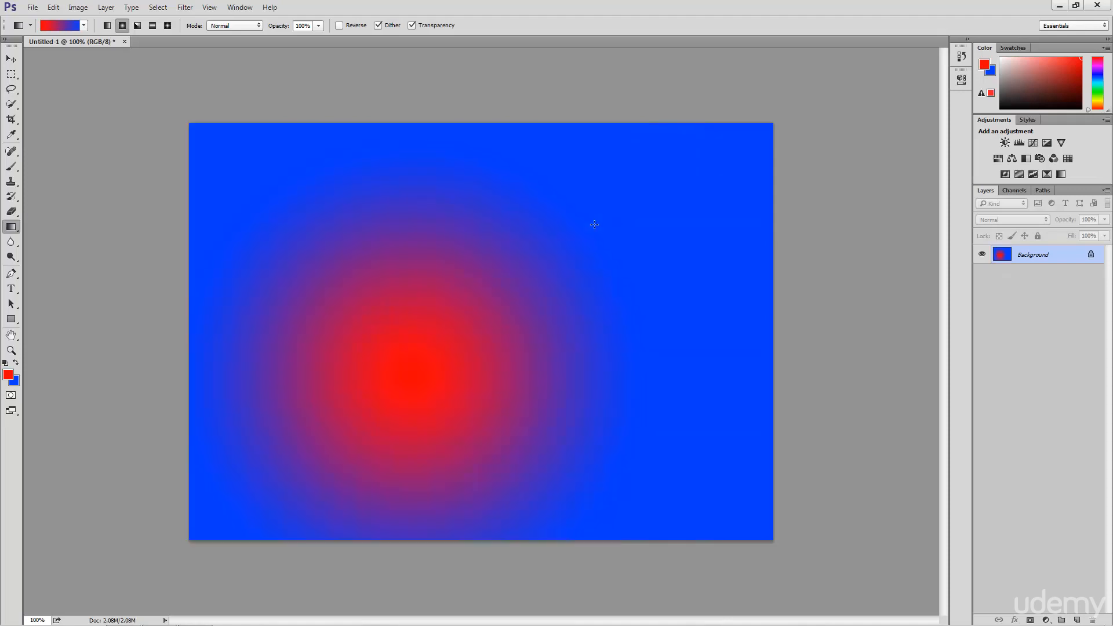
pyautogui.click(137, 25)
pyautogui.moveTo(426, 347); pyautogui.dragTo(611, 208)
# Draw a reflected gradient and then a diamond gradient from near the canvas center diagonally toward the upper right
pyautogui.click(153, 26)
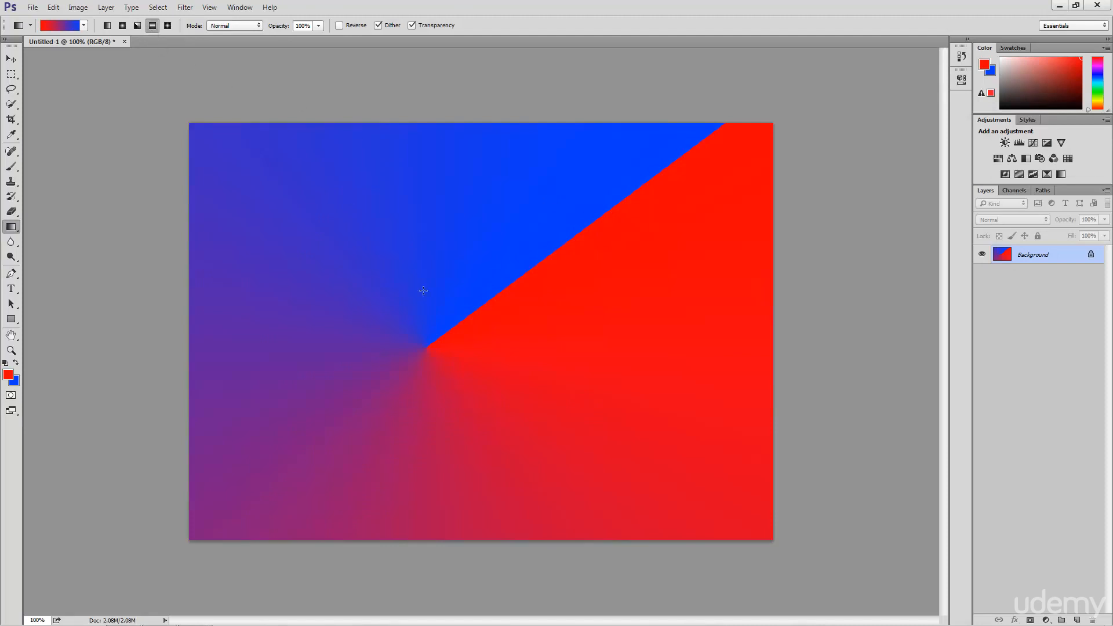
pyautogui.moveTo(425, 335); pyautogui.dragTo(596, 207)
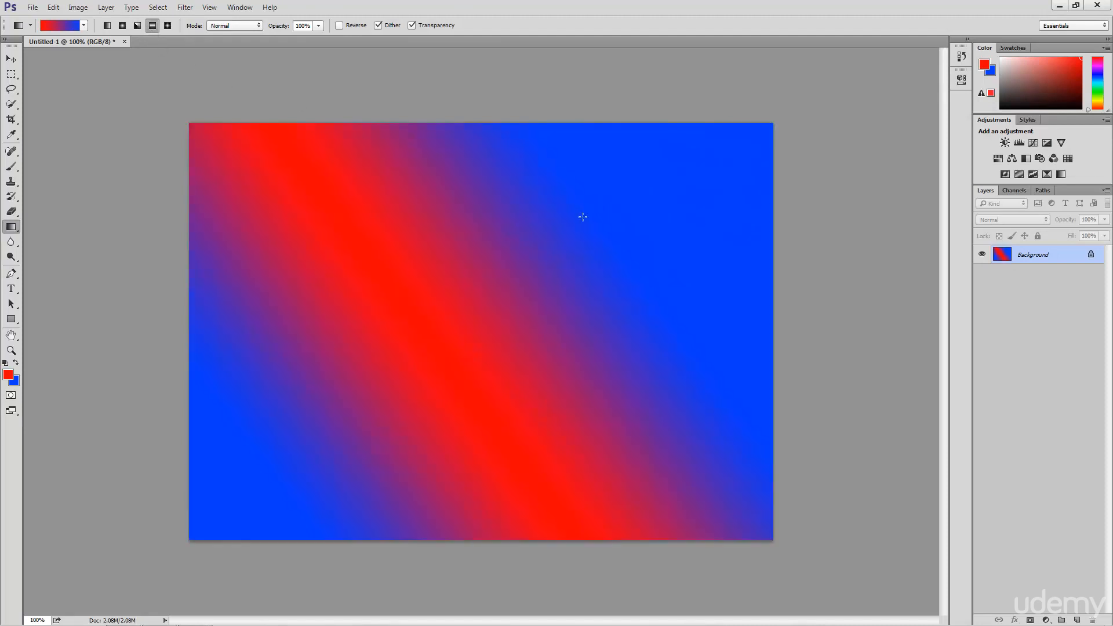
pyautogui.click(168, 25)
pyautogui.moveTo(443, 340); pyautogui.dragTo(592, 216)
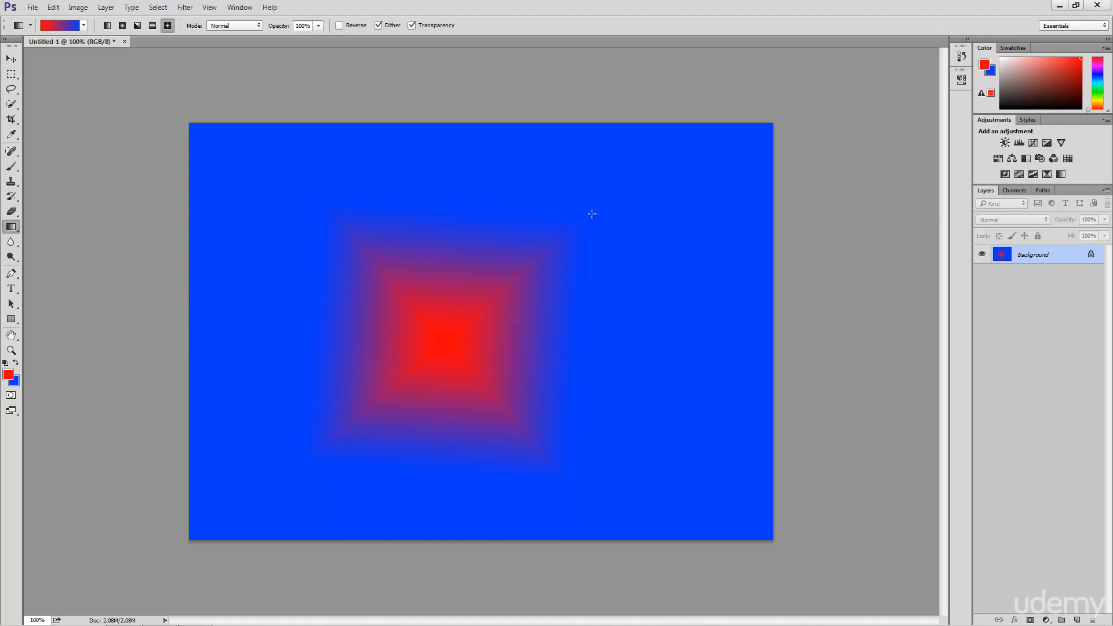
# Edit the red-to-blue gradient by adding three red color stops at about 49%, 26% and 85%
pyautogui.click(57, 26)
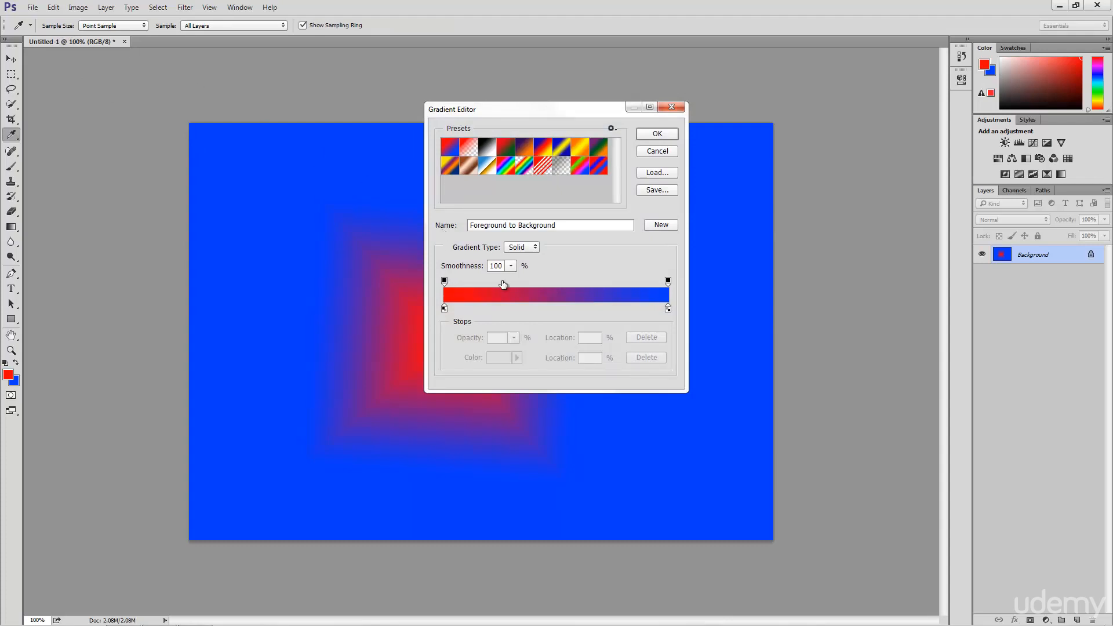
pyautogui.moveTo(446, 282)
pyautogui.mouseDown()
pyautogui.moveTo(461, 285)
pyautogui.moveTo(445, 284)
pyautogui.mouseUp()
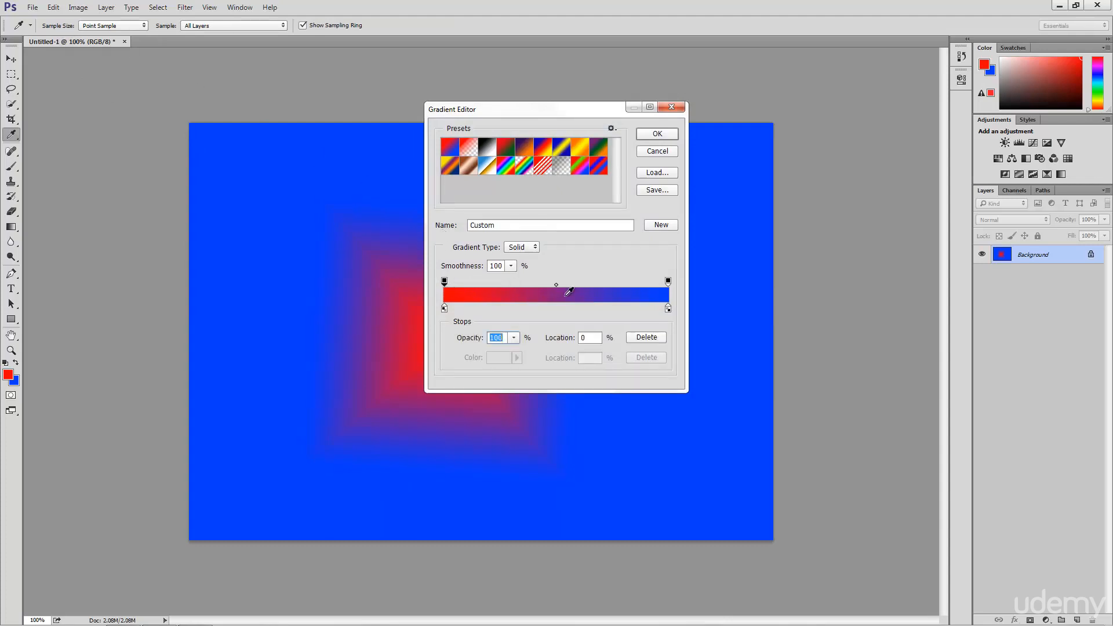
pyautogui.moveTo(668, 282)
pyautogui.mouseDown()
pyautogui.moveTo(643, 281)
pyautogui.moveTo(681, 285)
pyautogui.mouseUp()
pyautogui.click(556, 309)
pyautogui.click(504, 310)
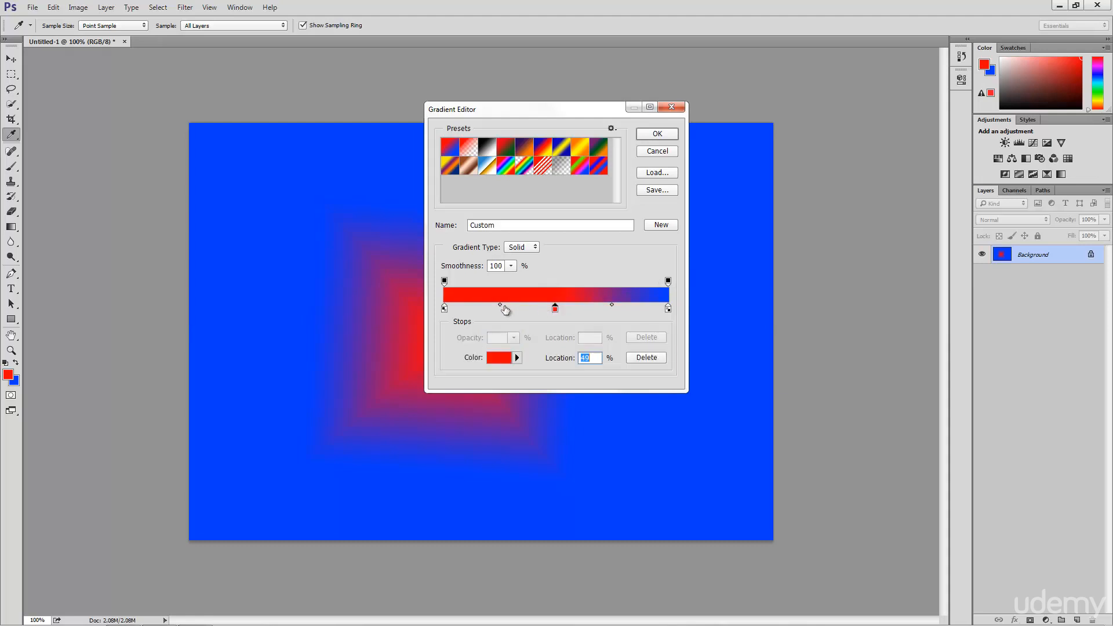
pyautogui.click(634, 309)
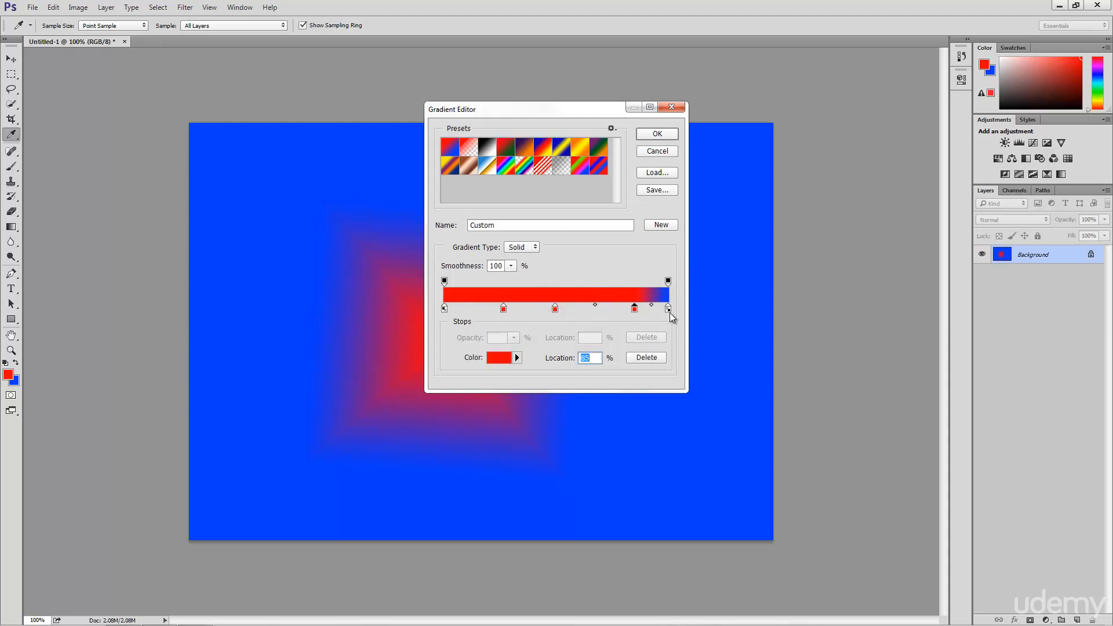
# Move the blue end stop to 75% and the last red stop to 100%, and recolor the stop near 26% blue
pyautogui.moveTo(669, 309)
pyautogui.mouseDown()
pyautogui.moveTo(608, 311)
pyautogui.moveTo(676, 312)
pyautogui.mouseUp()
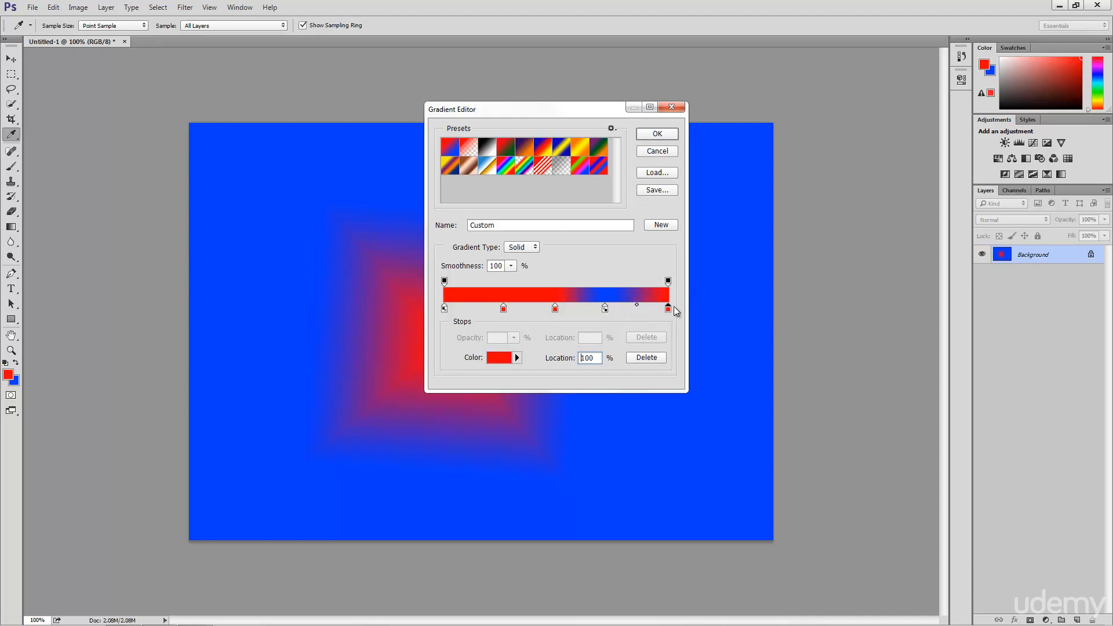
pyautogui.moveTo(605, 309); pyautogui.dragTo(613, 309)
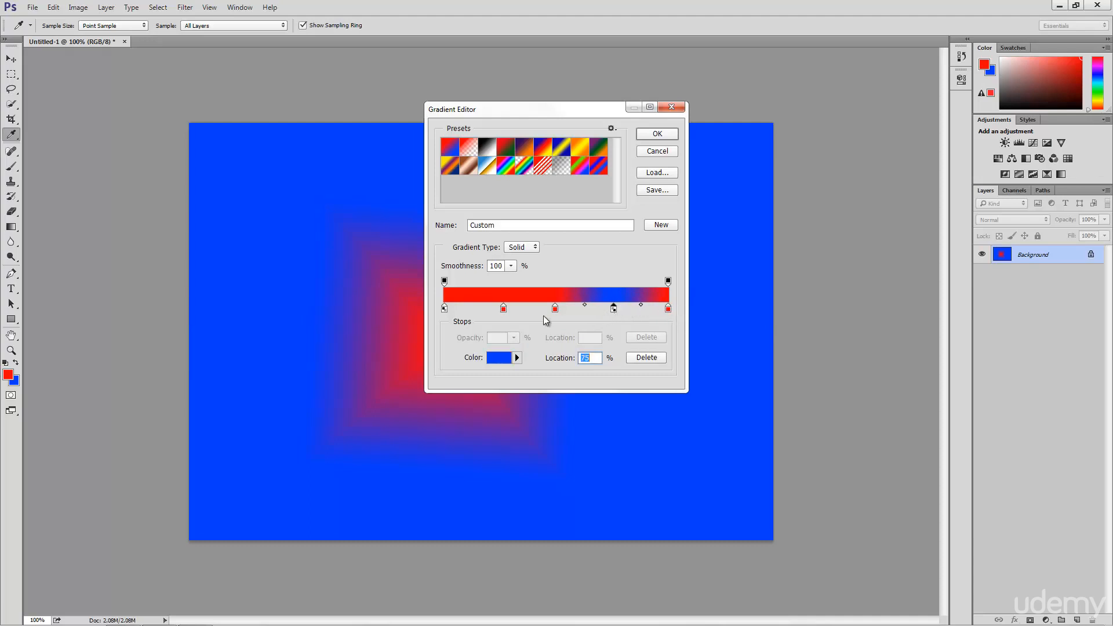
pyautogui.doubleClick(504, 308)
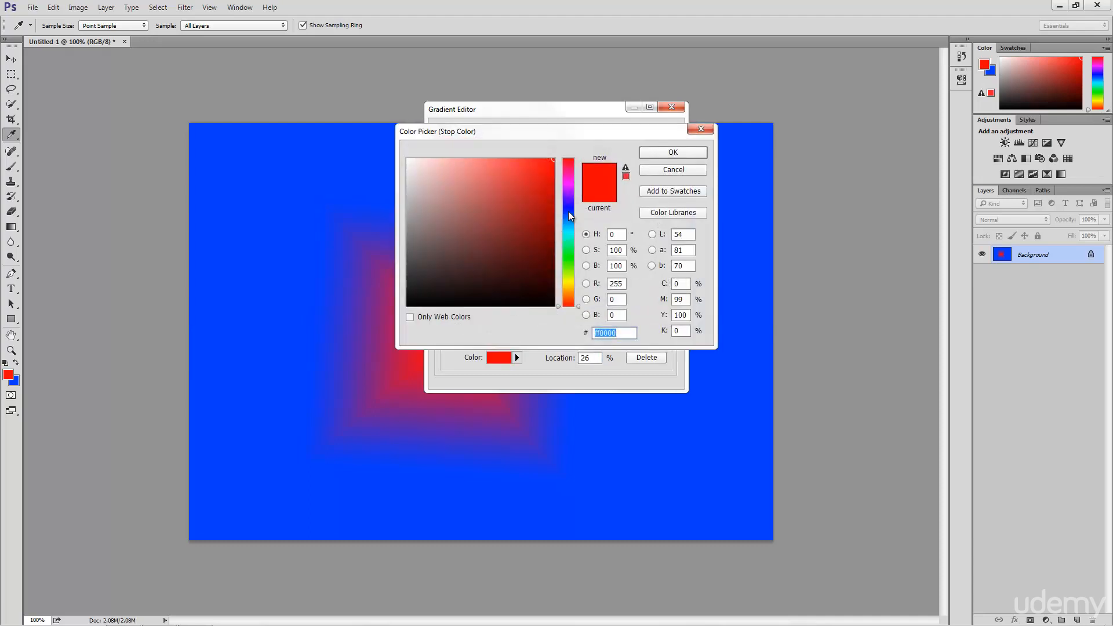
pyautogui.click(569, 211)
pyautogui.click(673, 152)
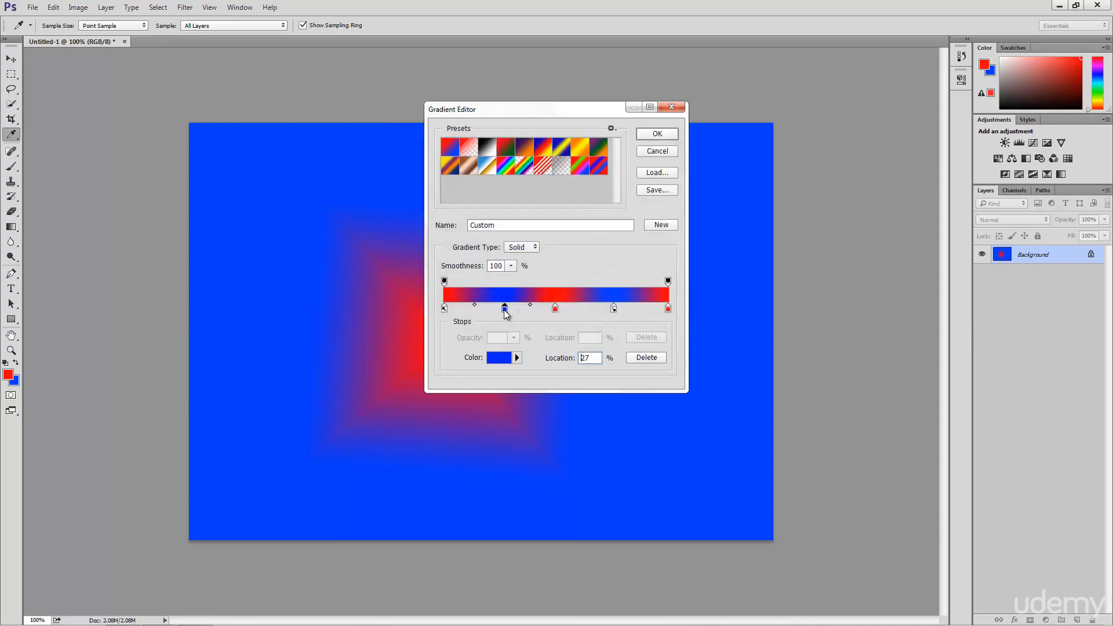
# Fine-position the second blue stop at 75%, add the custom gradient as a new preset and accept it
pyautogui.click(614, 309)
pyautogui.moveTo(616, 307); pyautogui.dragTo(614, 308)
pyautogui.click(661, 226)
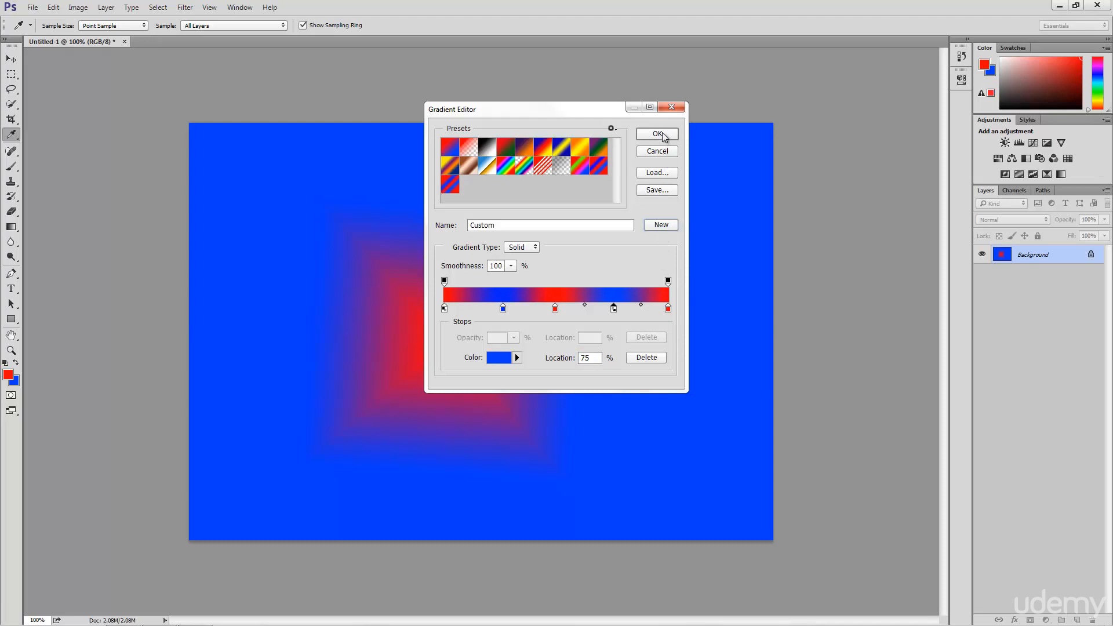
pyautogui.click(658, 134)
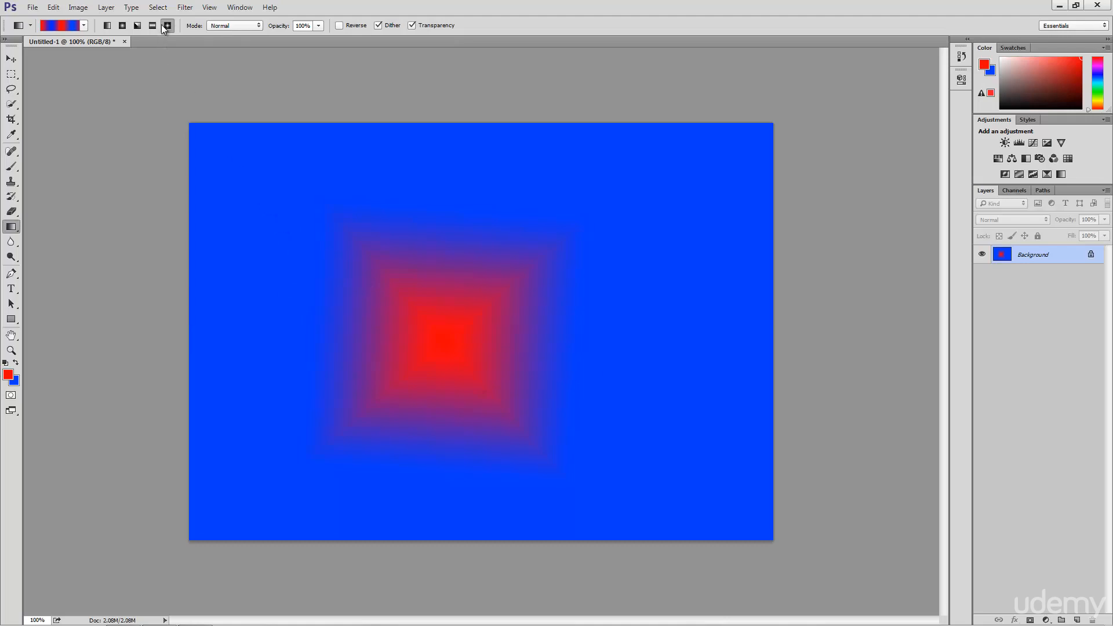
# Draw the custom red and blue gradient as a horizontal linear gradient across nearly the full canvas width
pyautogui.click(107, 26)
pyautogui.moveTo(217, 323); pyautogui.dragTo(735, 324)
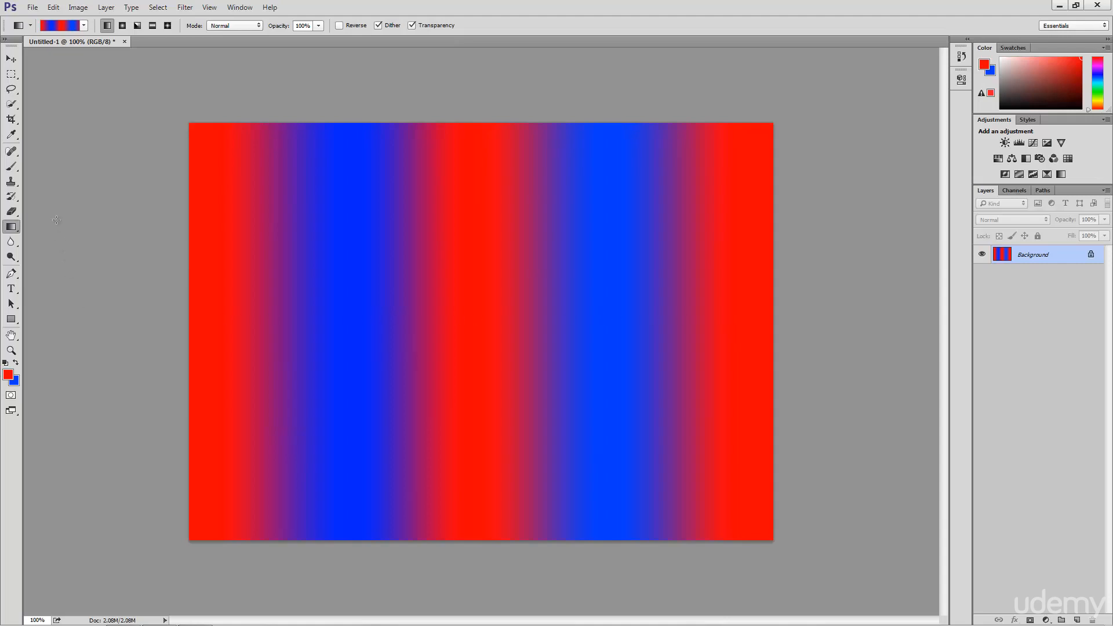
# Set the foreground color to green (0cff00) and fill the left blue band with the Paint Bucket tool
pyautogui.click(18, 231)
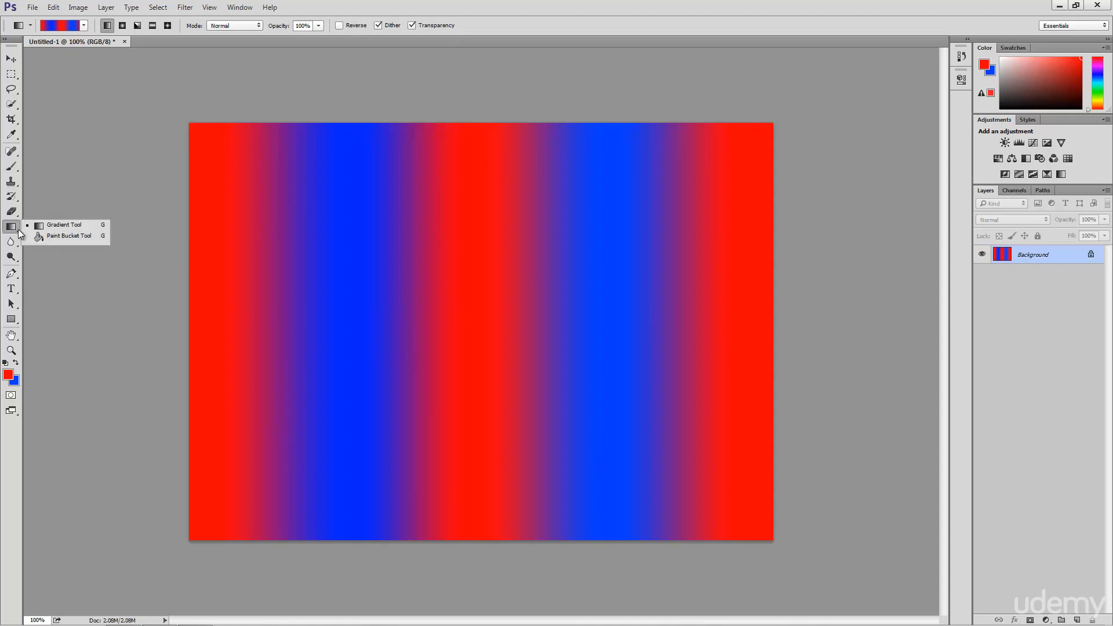
pyautogui.click(88, 244)
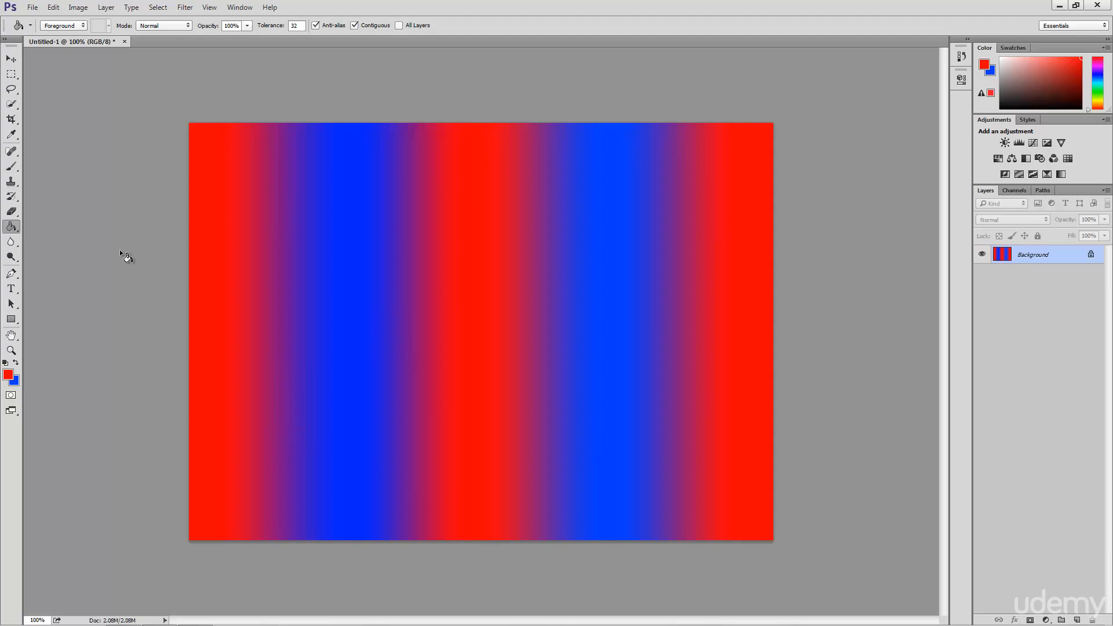
pyautogui.press('i')
pyautogui.click(9, 375)
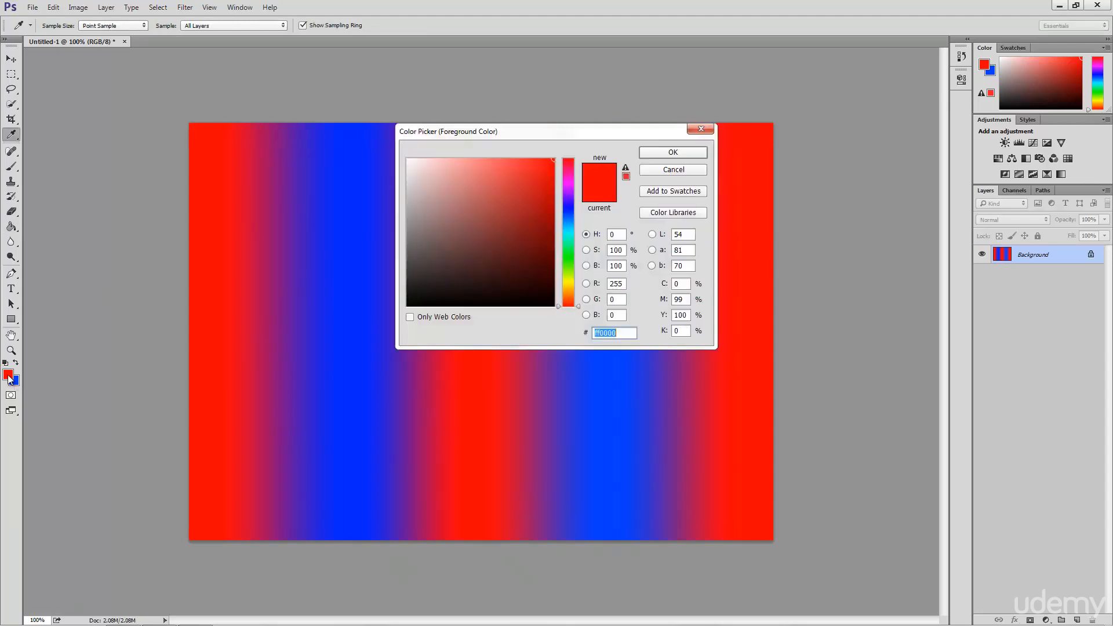
pyautogui.moveTo(577, 271); pyautogui.dragTo(574, 259)
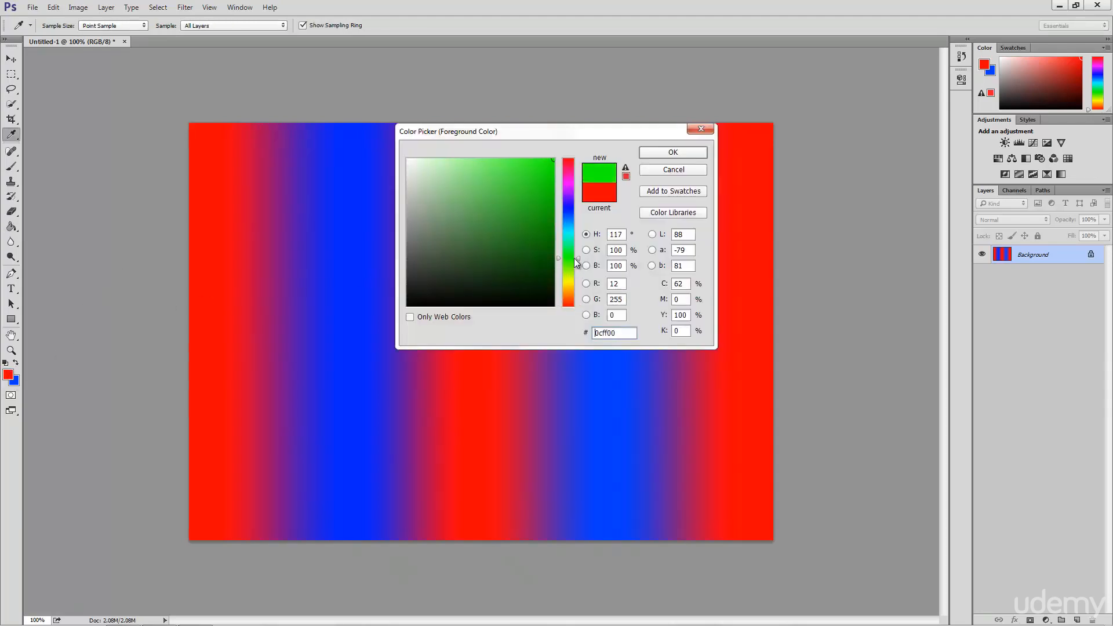
pyautogui.click(678, 155)
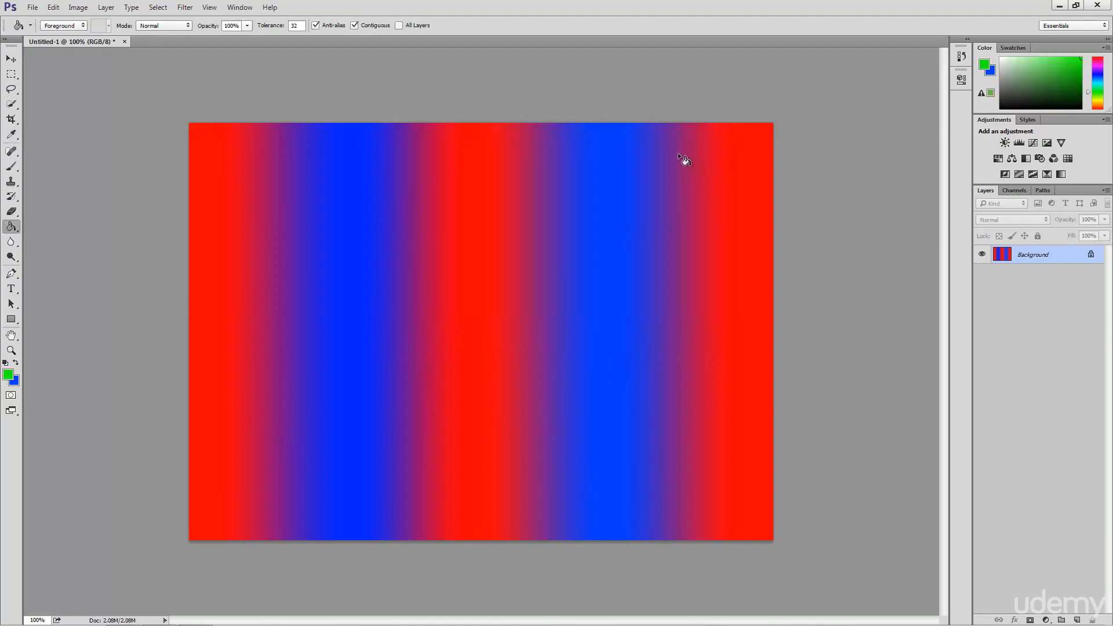
pyautogui.click(336, 338)
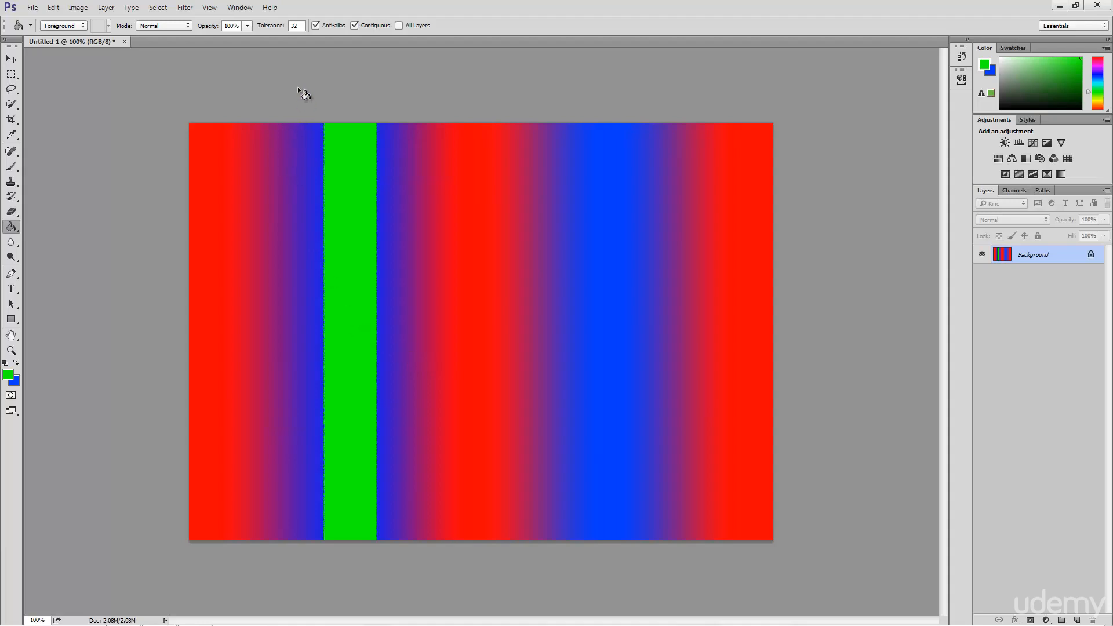
# Set the Paint Bucket tolerance to 200 and fill the right blue band and all the red areas with green
pyautogui.doubleClick(302, 27)
pyautogui.click(298, 25)
pyautogui.moveTo(302, 26); pyautogui.dragTo(286, 25)
pyautogui.click(603, 299)
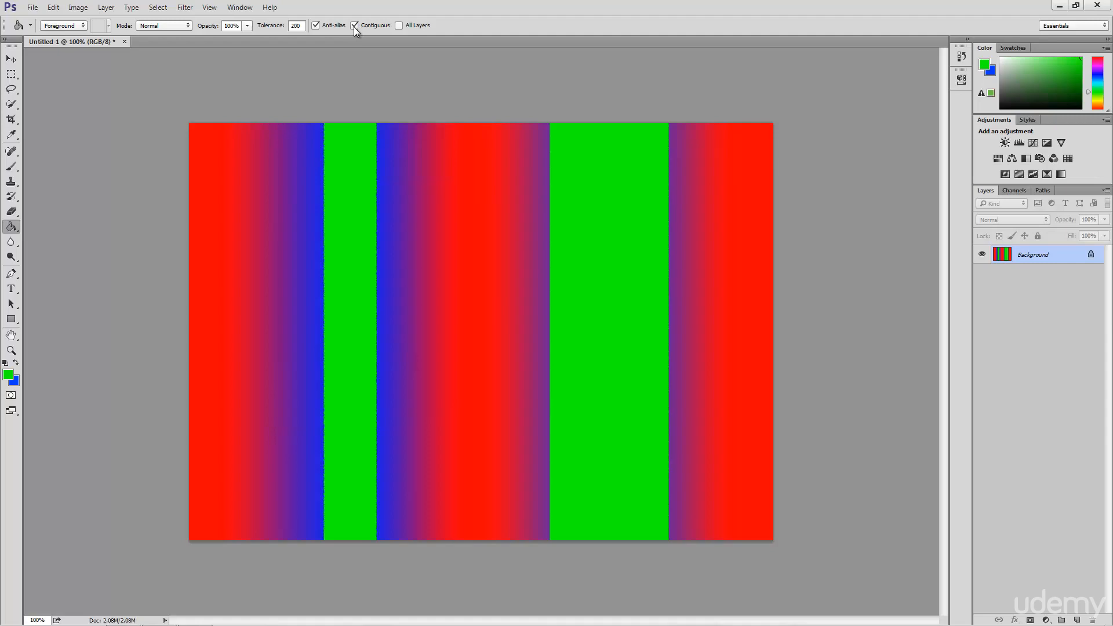
pyautogui.click(475, 247)
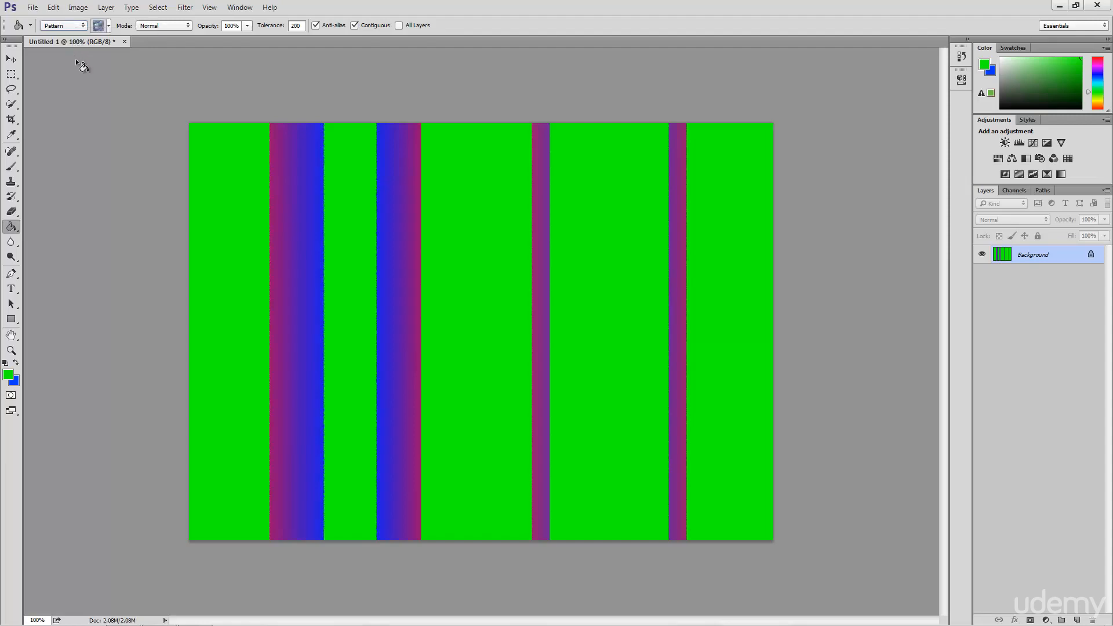
# Fill the first green band with the multicolored tie-dye style pattern and the second with the black squiggly-line pattern
pyautogui.click(103, 27)
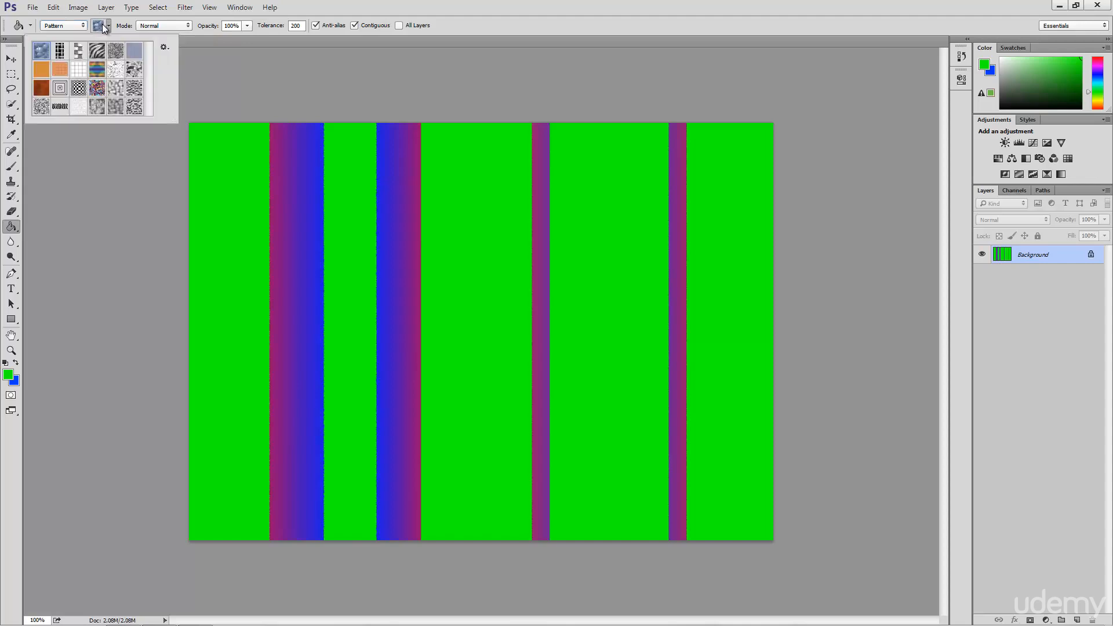
pyautogui.click(95, 70)
pyautogui.click(233, 321)
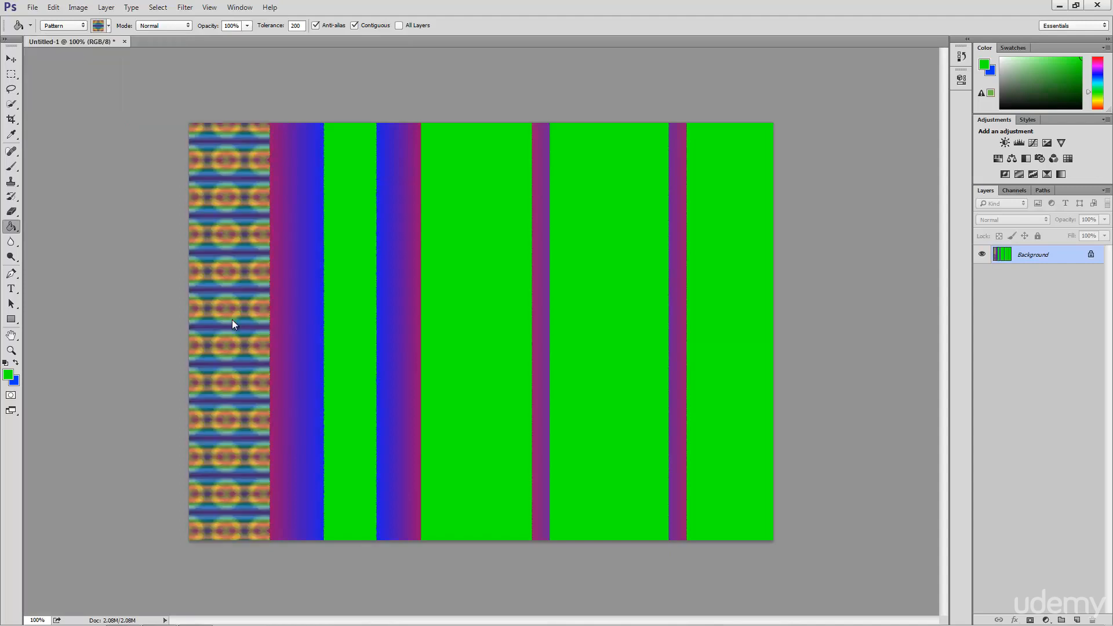
pyautogui.click(108, 26)
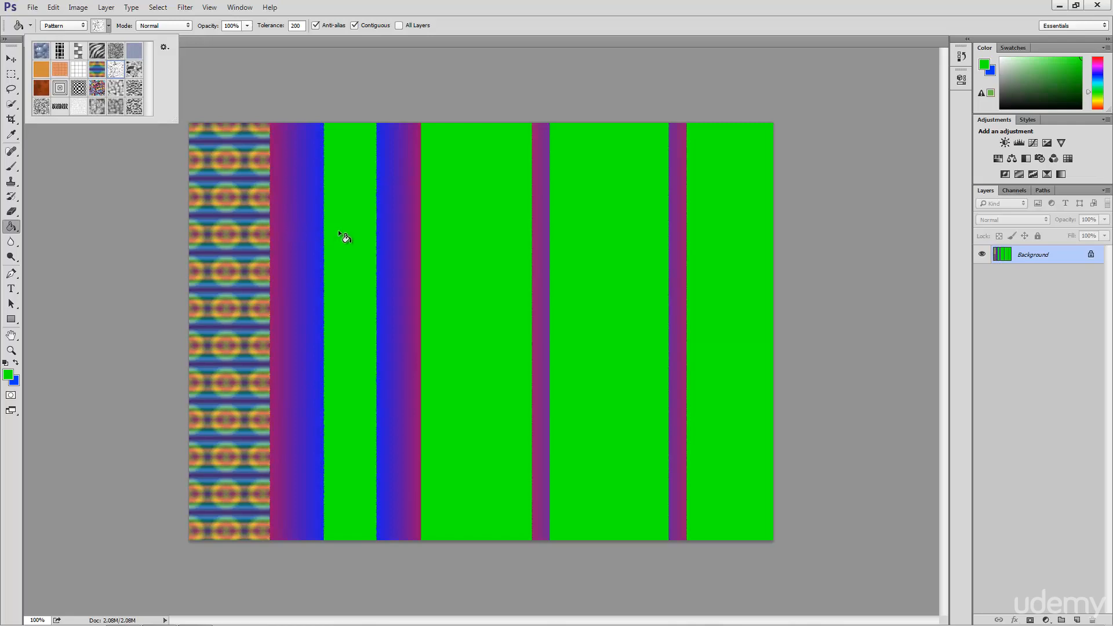
pyautogui.click(339, 231)
# Fill the third green band with the black-and-white checkered pattern and the fourth with the gray woven pattern
pyautogui.click(109, 25)
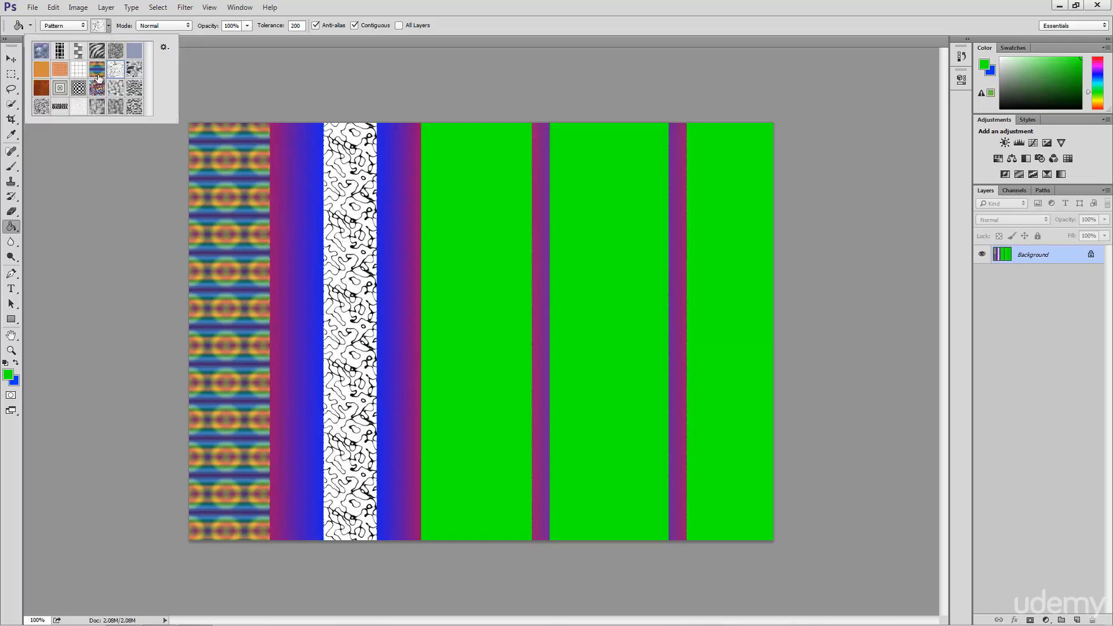
pyautogui.click(78, 87)
pyautogui.click(458, 260)
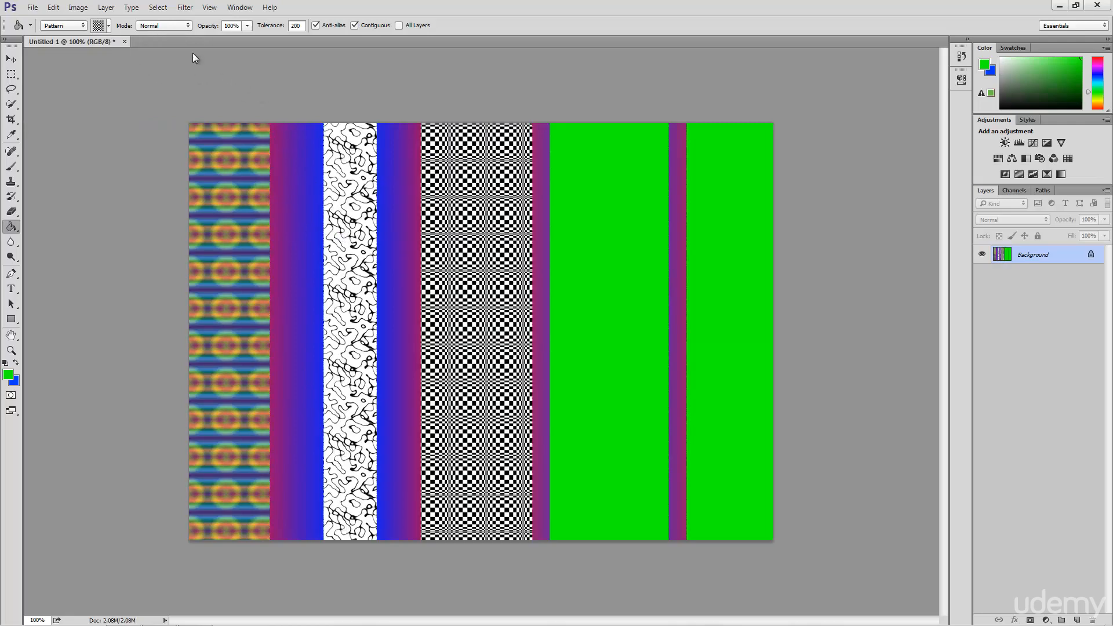
pyautogui.click(108, 25)
pyautogui.click(83, 53)
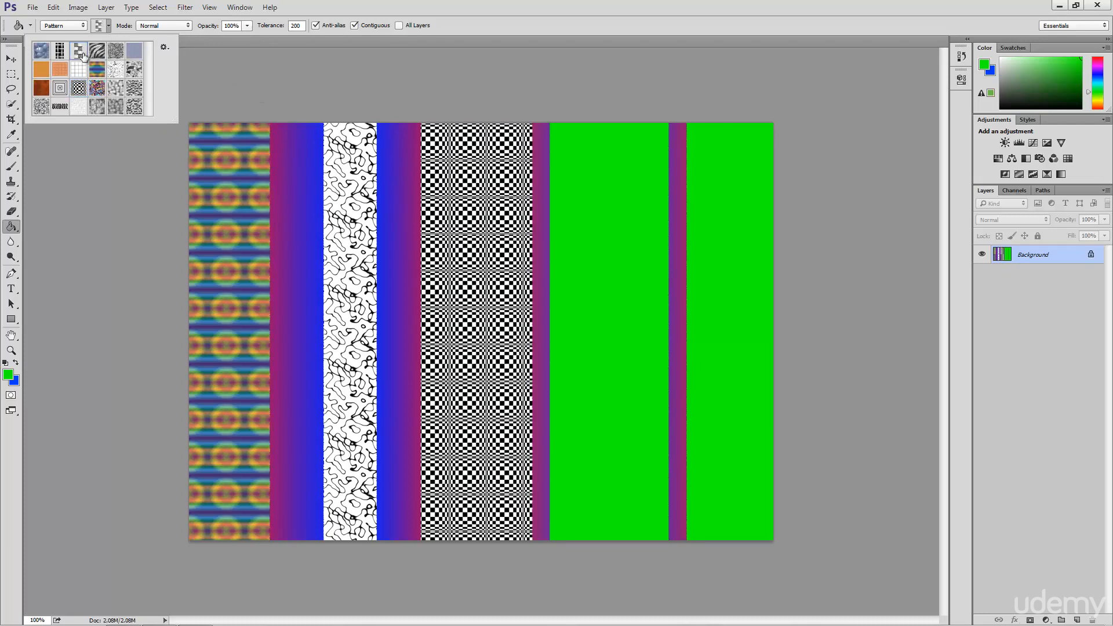
pyautogui.click(606, 279)
# Fill the last remaining green band with the orange grid pattern using the Paint Bucket tool
pyautogui.click(108, 25)
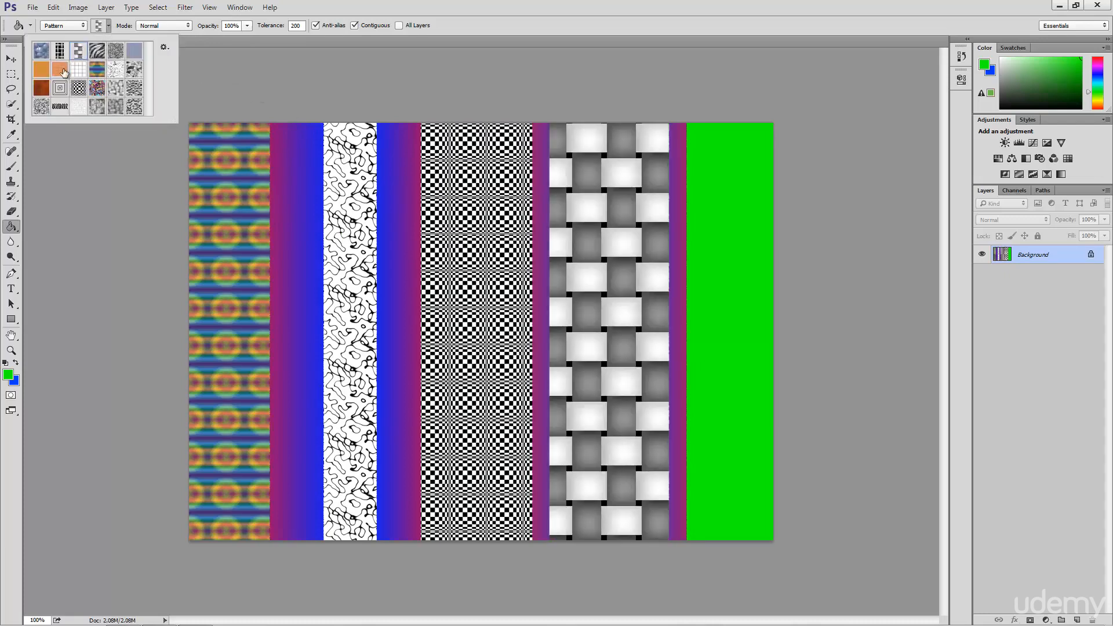
pyautogui.click(60, 69)
pyautogui.click(726, 239)
pyautogui.click(726, 241)
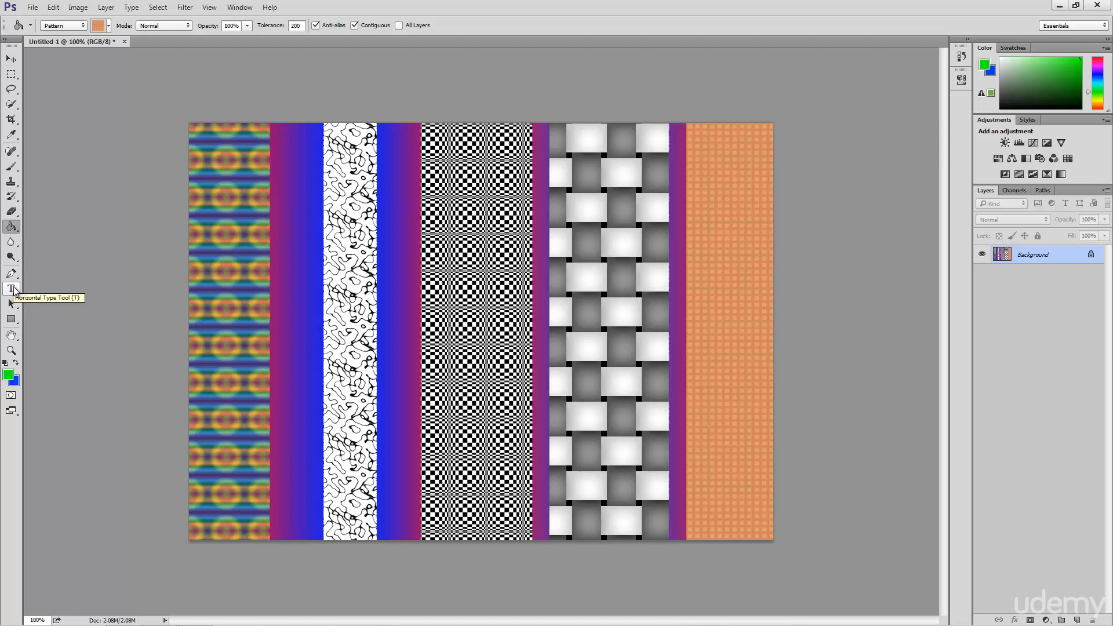
pyautogui.click(12, 290)
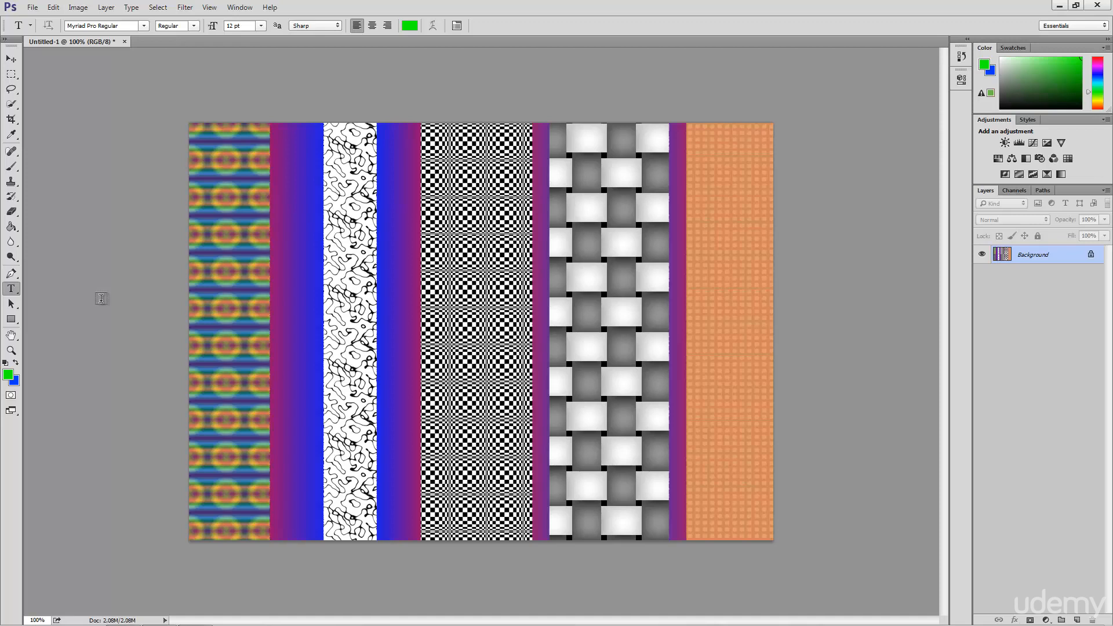
pyautogui.press('i')
pyautogui.hotkey('shift', 'F5')
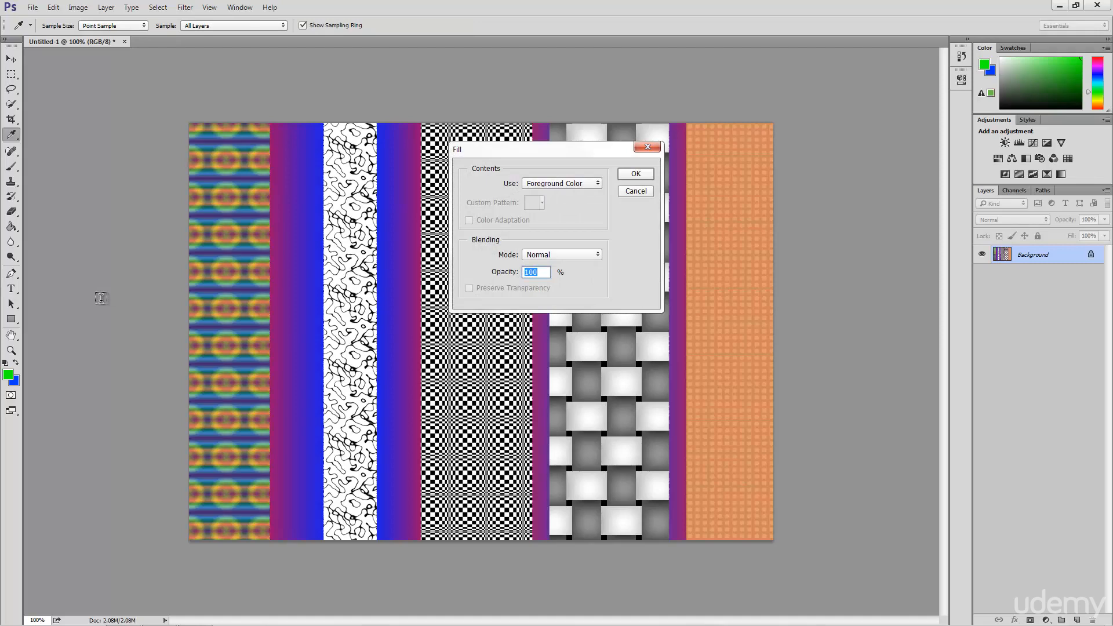
pyautogui.click(625, 192)
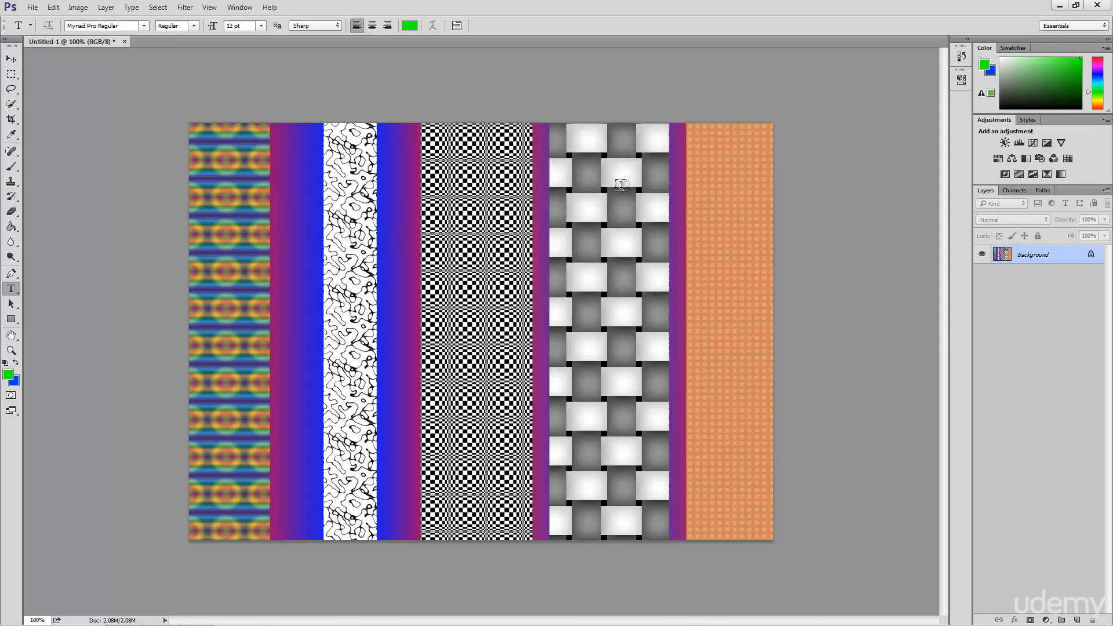
# Clear the striped artwork by filling the whole Background layer with White in Normal mode at 100% opacity
pyautogui.hotkey('shift', 'F5')
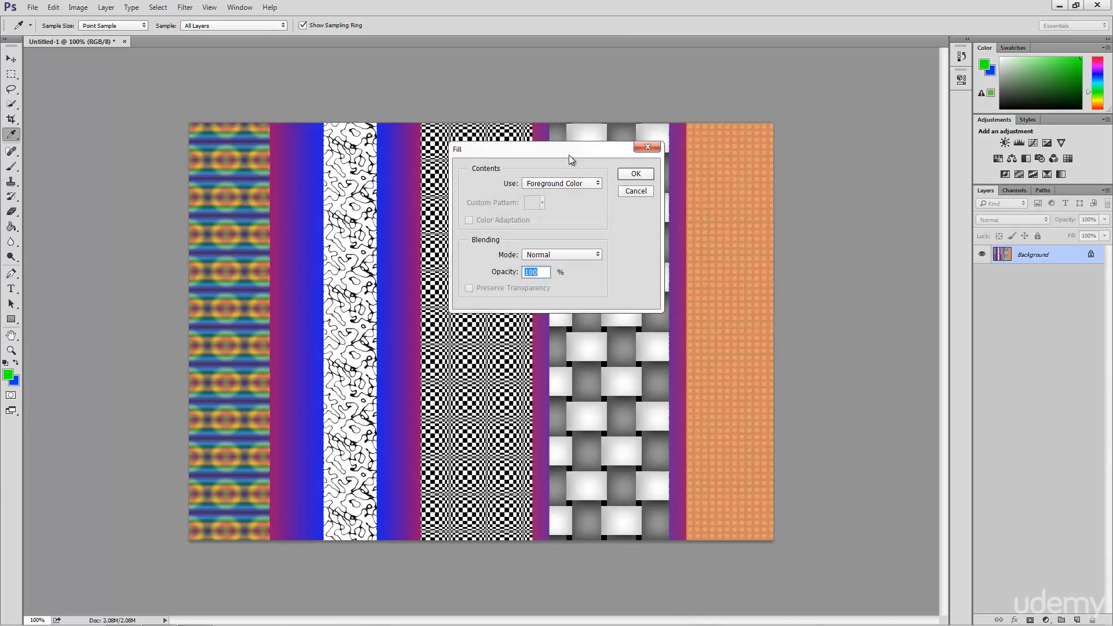
pyautogui.moveTo(577, 150); pyautogui.dragTo(555, 181)
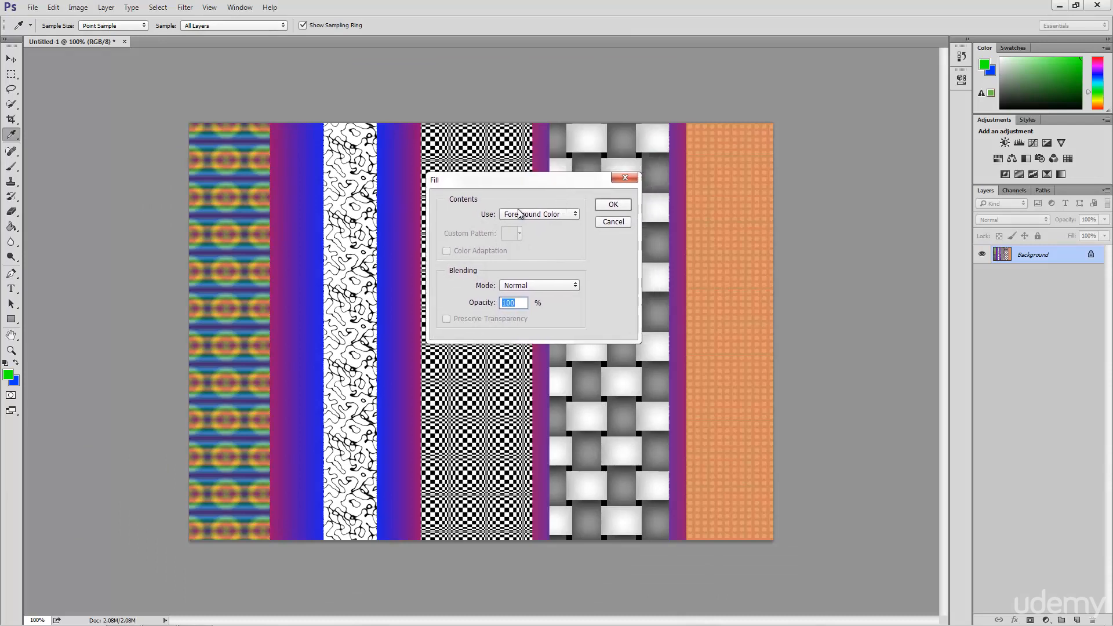
pyautogui.click(552, 216)
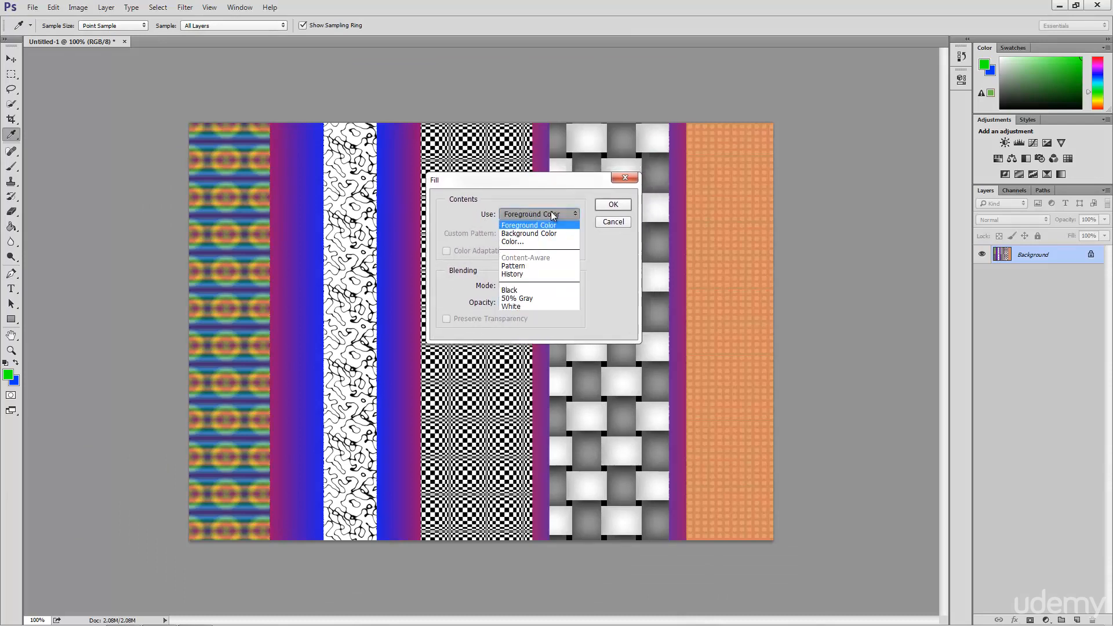
pyautogui.click(522, 306)
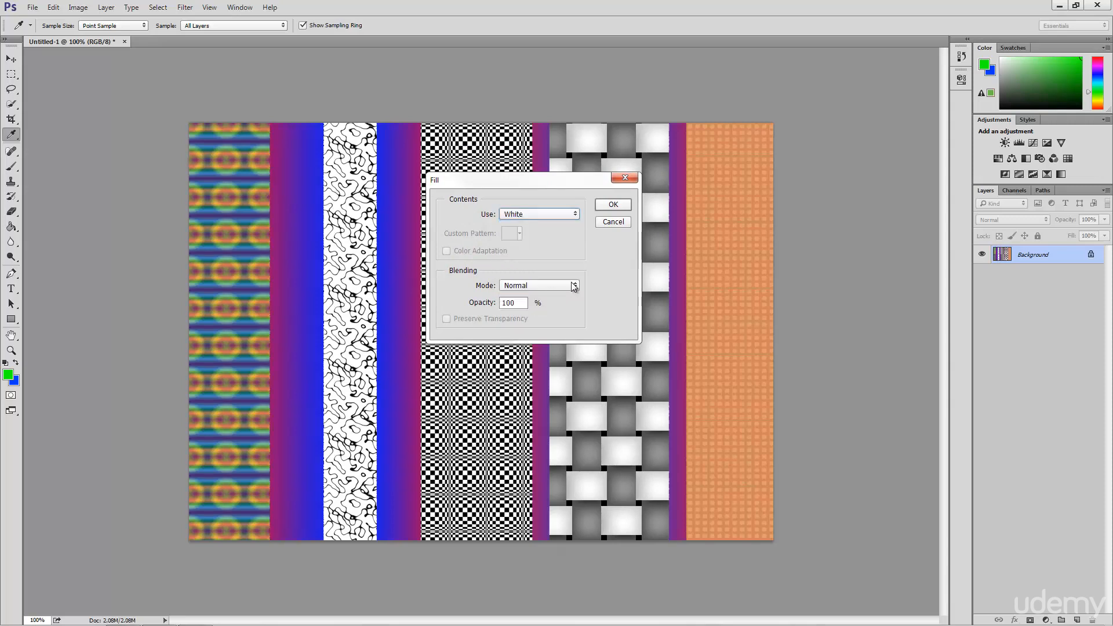
pyautogui.click(614, 205)
# Add the horizontal text "Tutorial" near the middle of the canvas at a size of 60 pt and commit it
pyautogui.press('t')
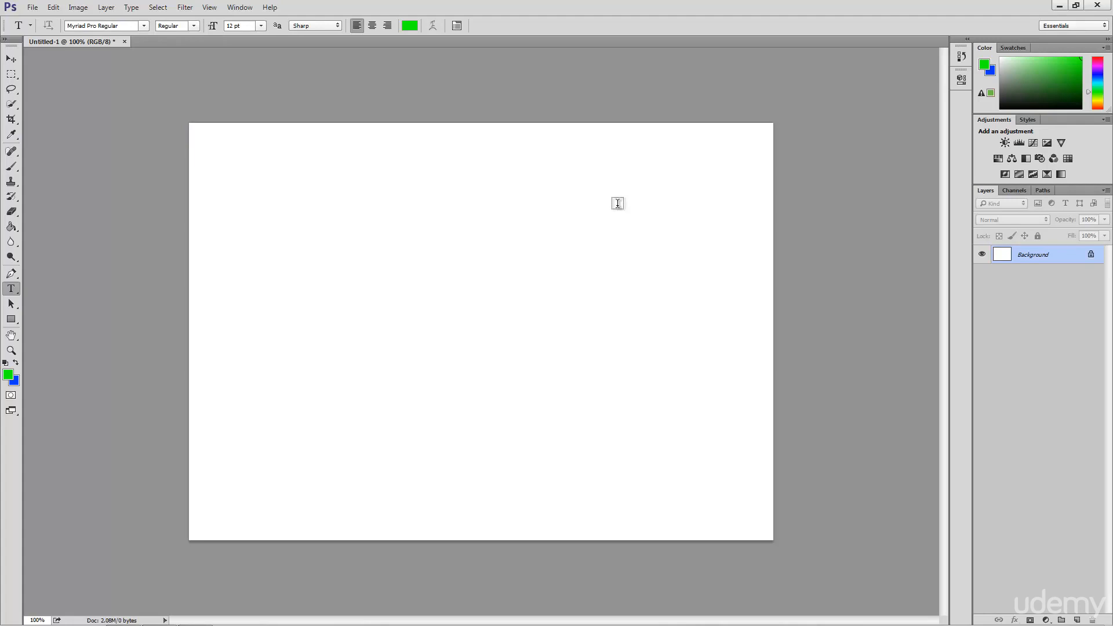
pyautogui.click(240, 25)
pyautogui.write('60')
pyautogui.click(351, 313)
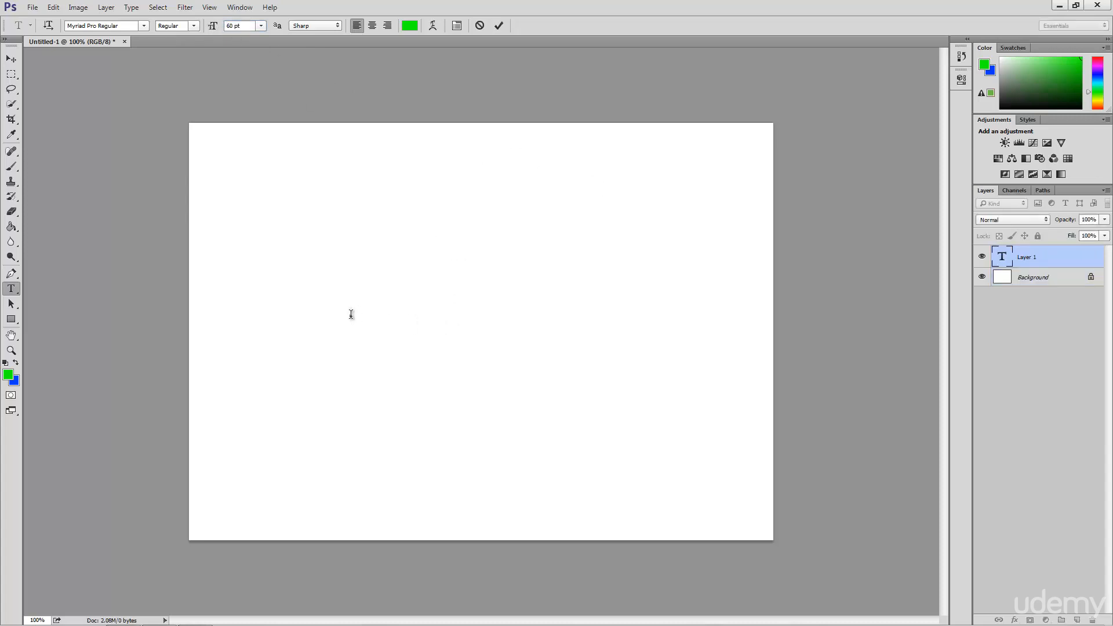
pyautogui.write('Tutorial')
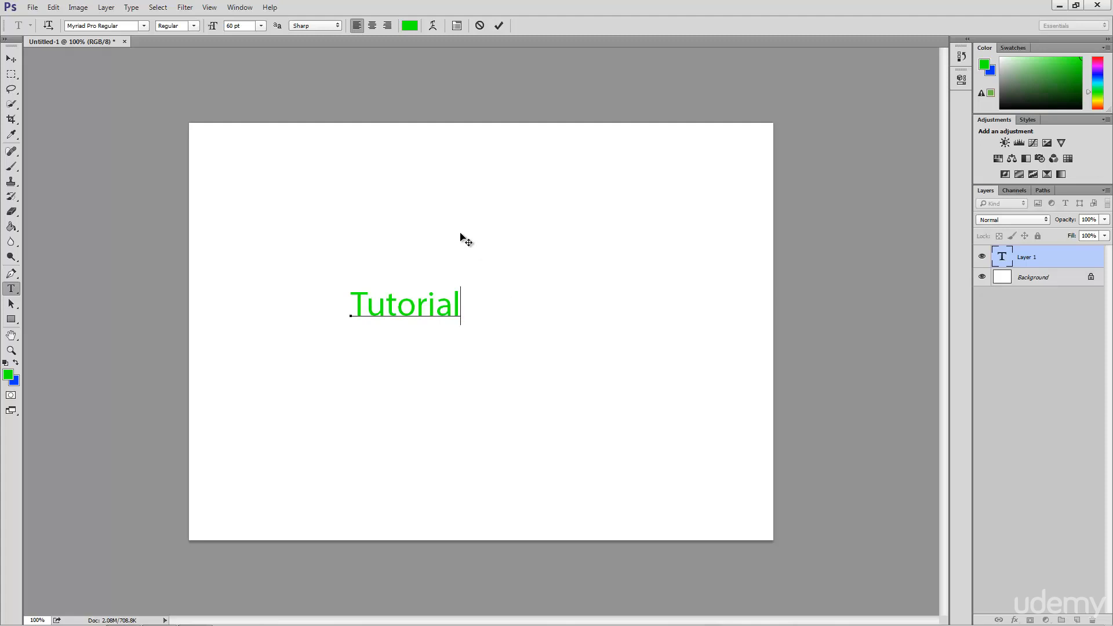
pyautogui.click(500, 26)
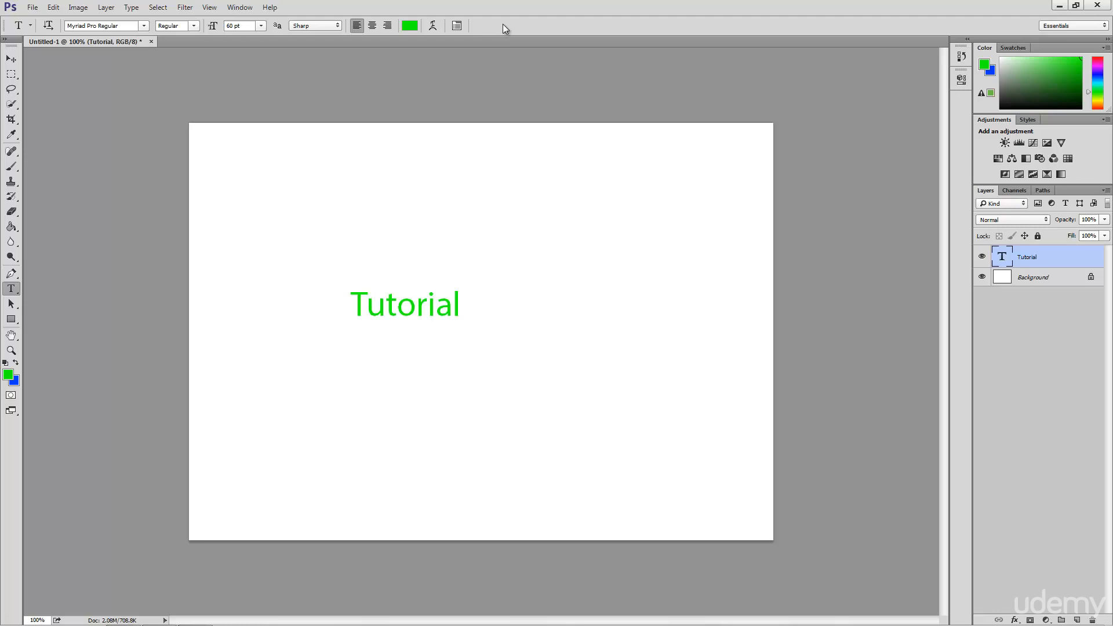
# Change the "Tutorial" text's font to Times New Roman and its style to Bold Italic
pyautogui.click(100, 26)
pyautogui.click(146, 25)
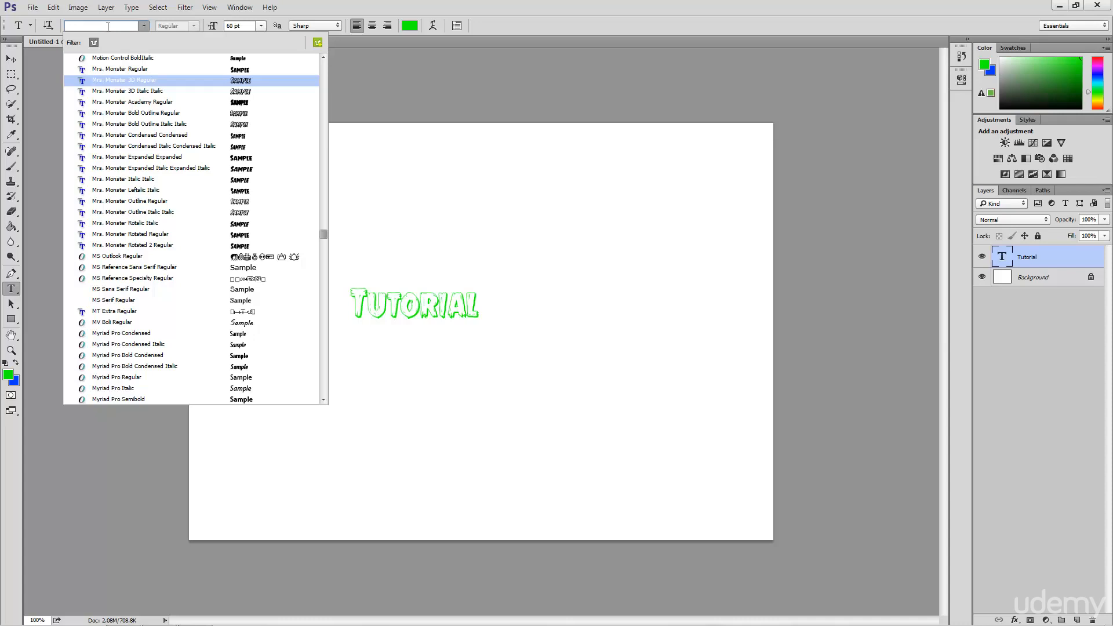
pyautogui.write('times')
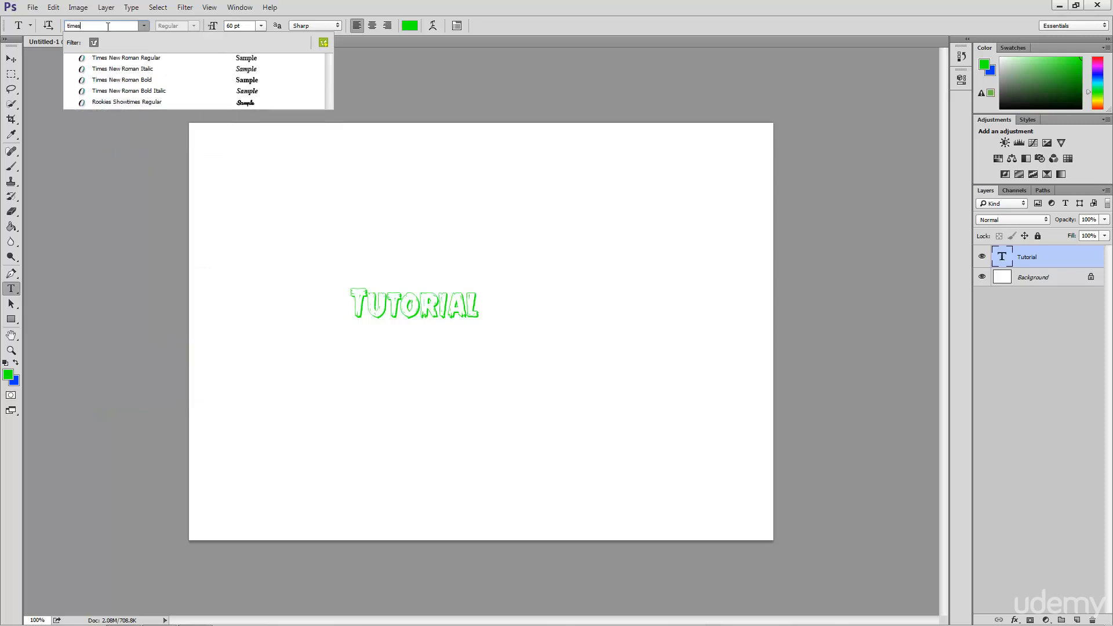
pyautogui.click(154, 59)
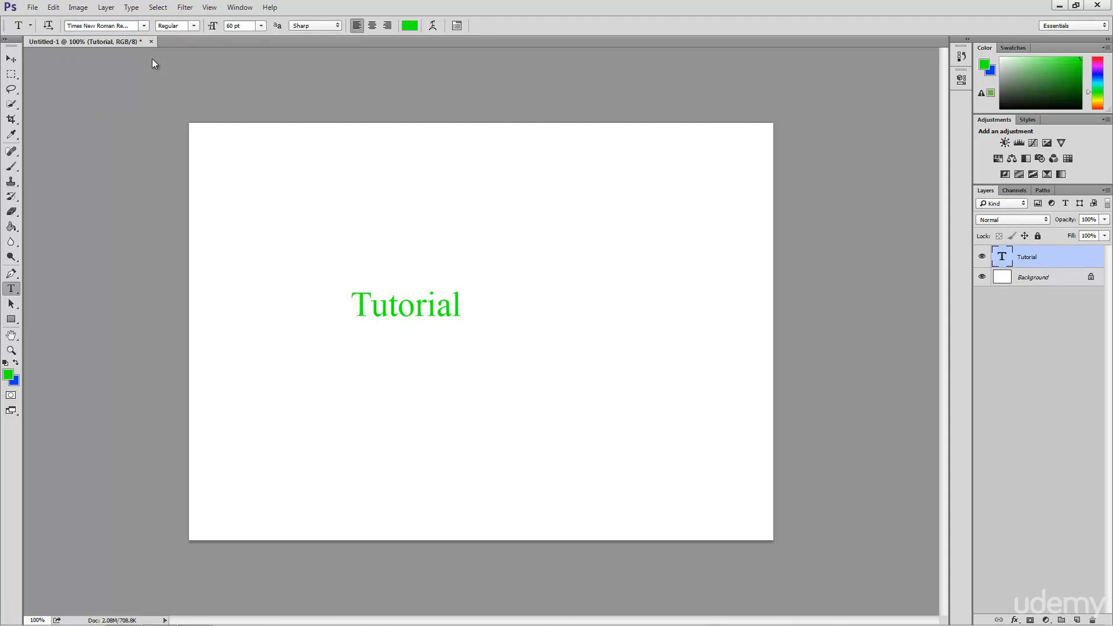
pyautogui.click(194, 27)
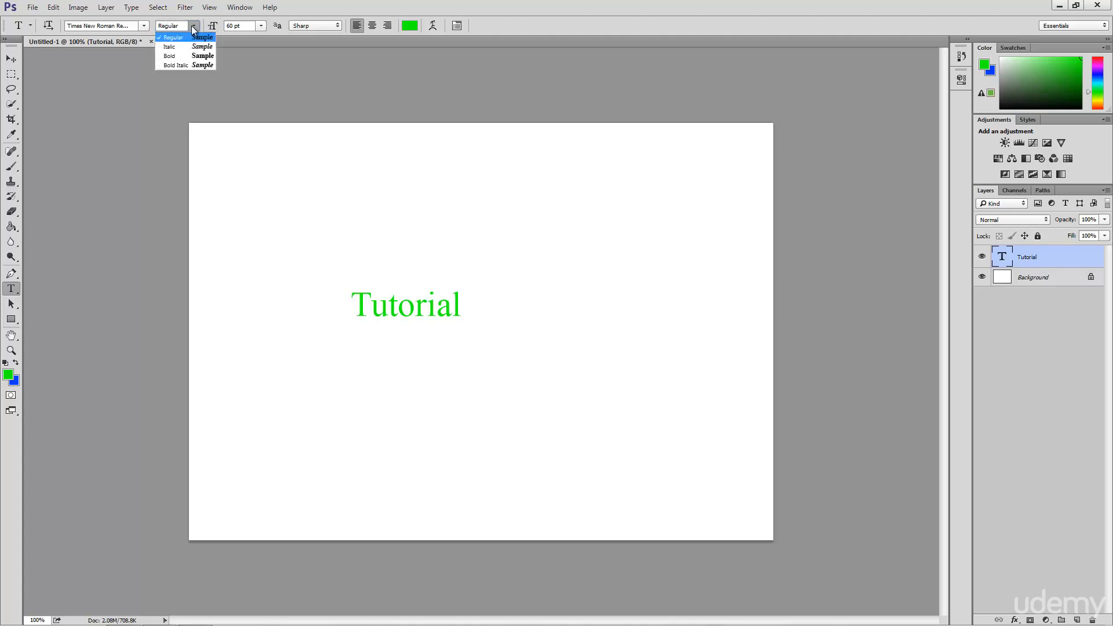
pyautogui.click(197, 65)
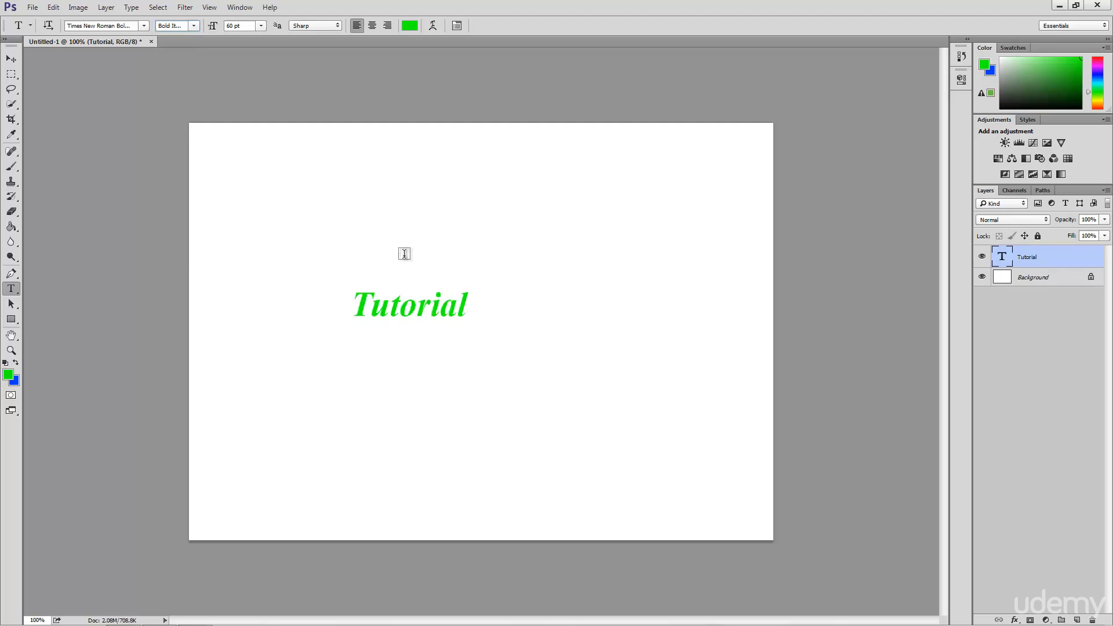
# Set the anti-aliasing method of the "Tutorial" text to None
pyautogui.click(261, 26)
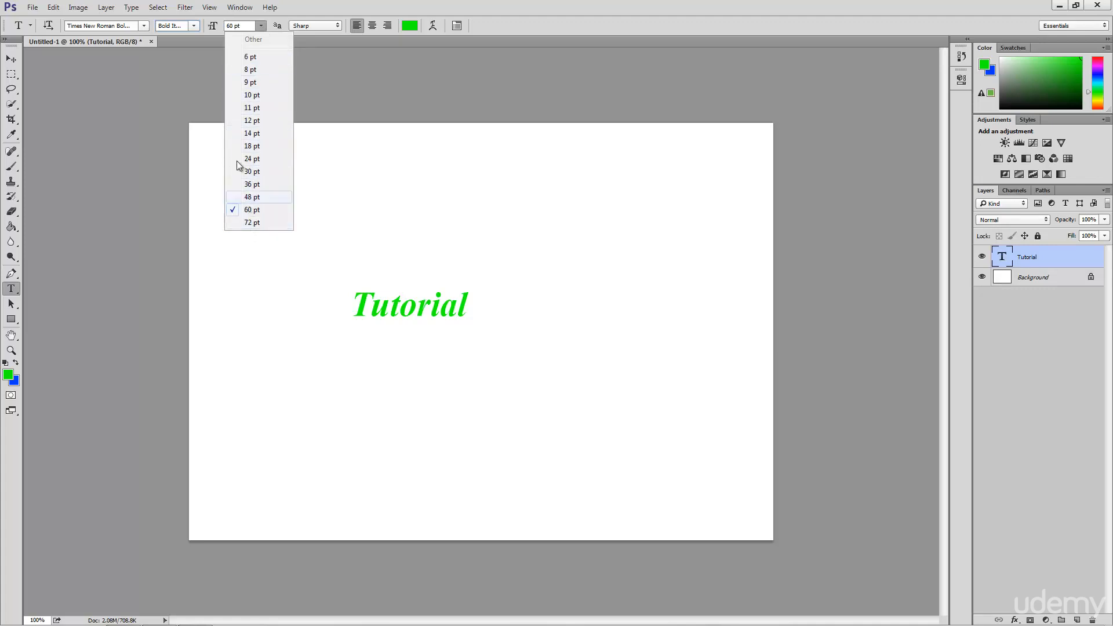
pyautogui.click(262, 27)
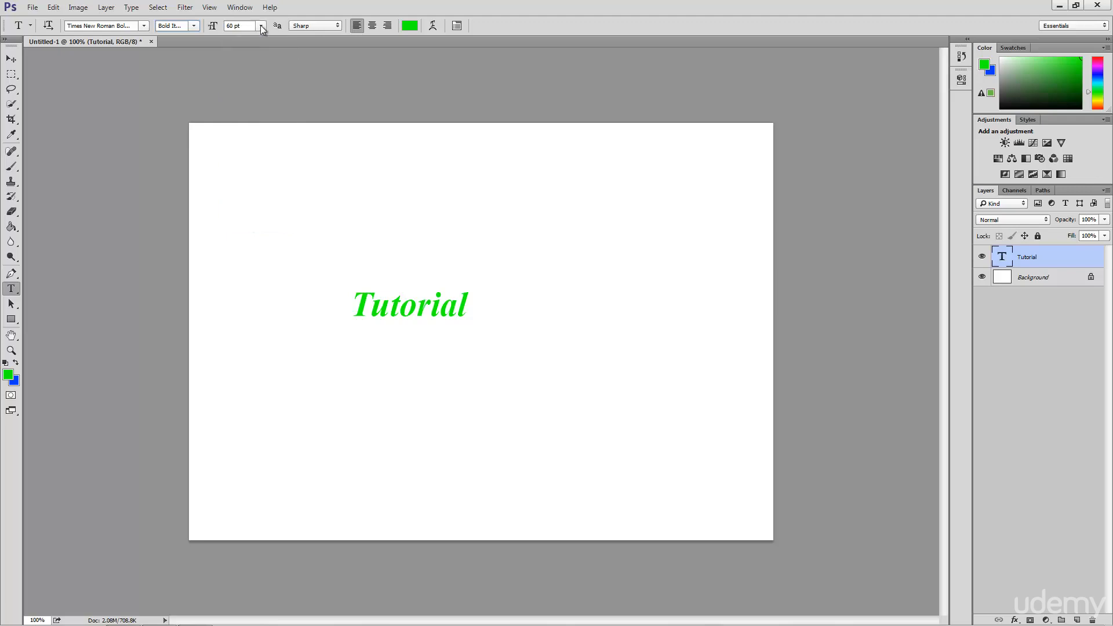
pyautogui.click(323, 26)
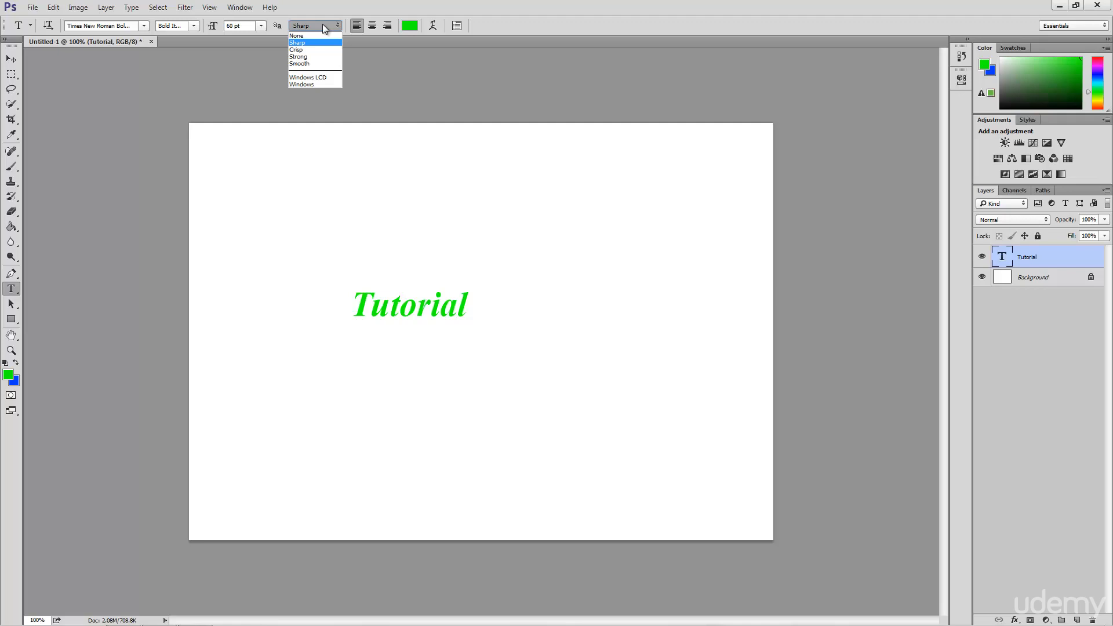
pyautogui.click(322, 36)
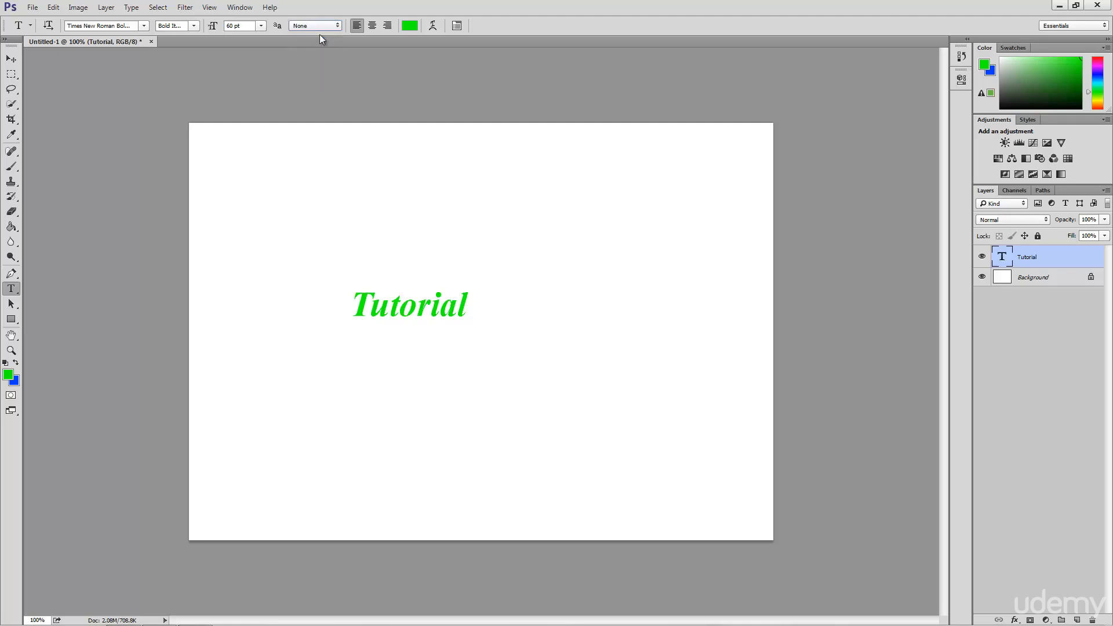
# Set the "Tutorial" text's size to 72 pt and its anti-aliasing method to Smooth
pyautogui.click(261, 25)
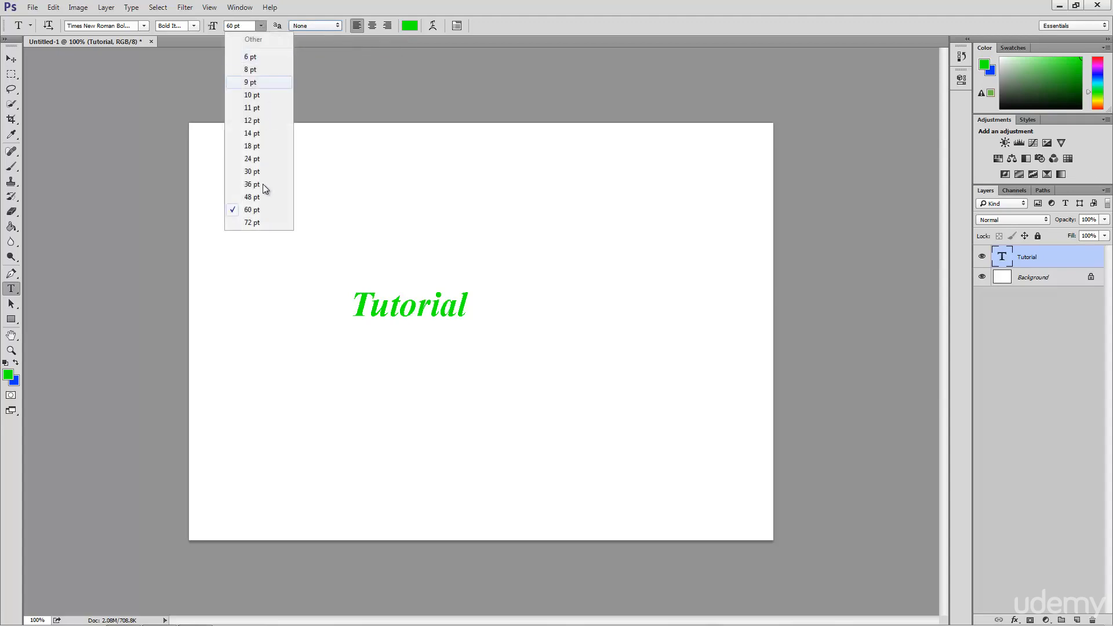
pyautogui.click(256, 223)
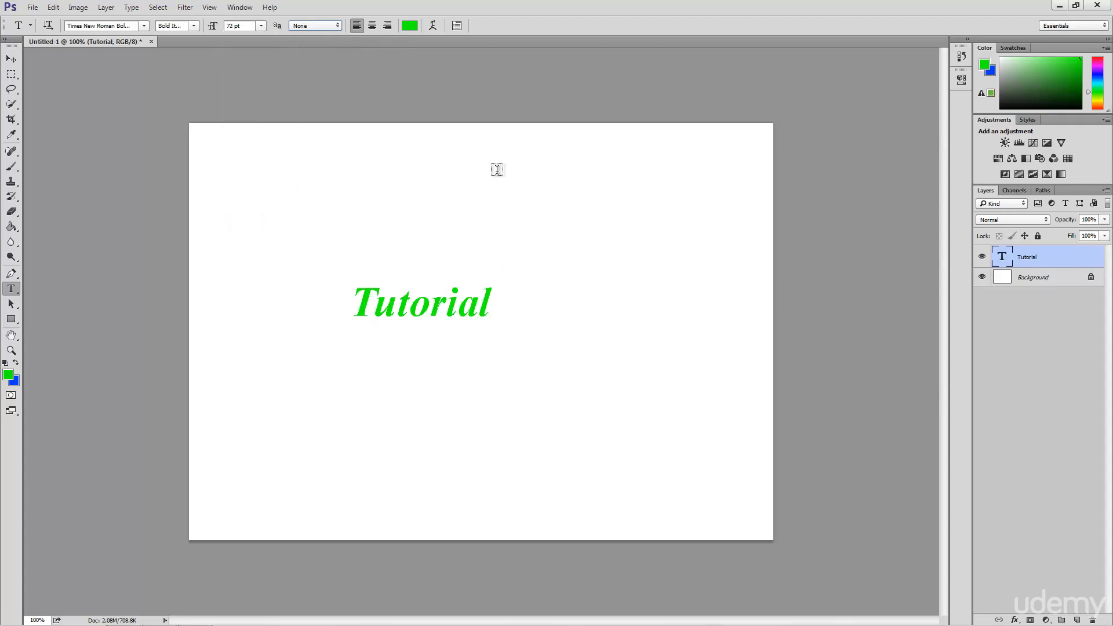
pyautogui.click(334, 26)
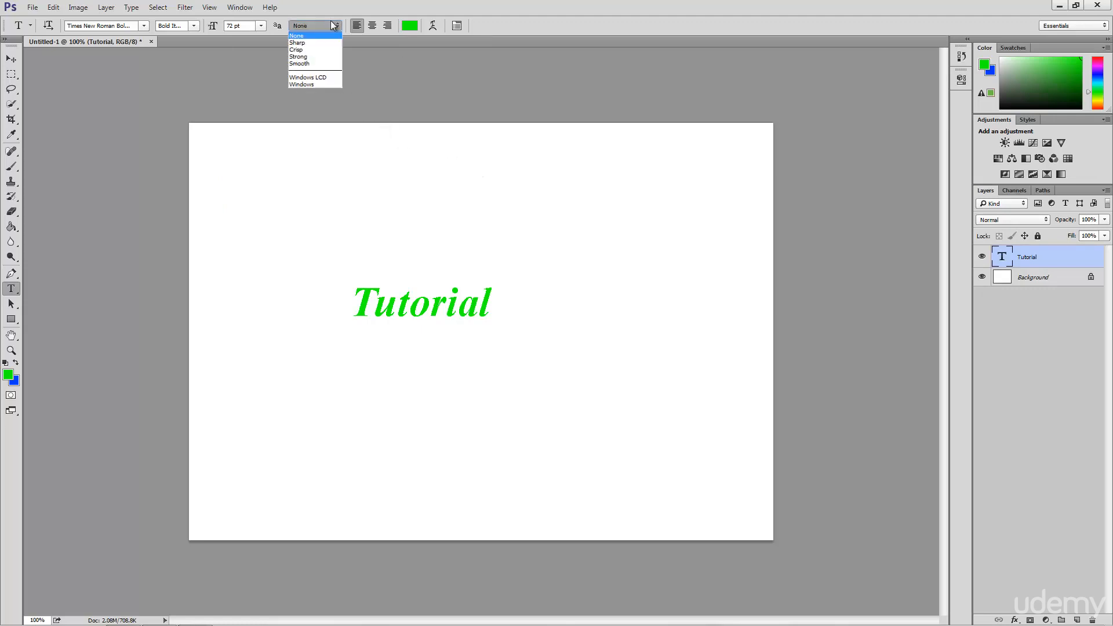
pyautogui.click(322, 65)
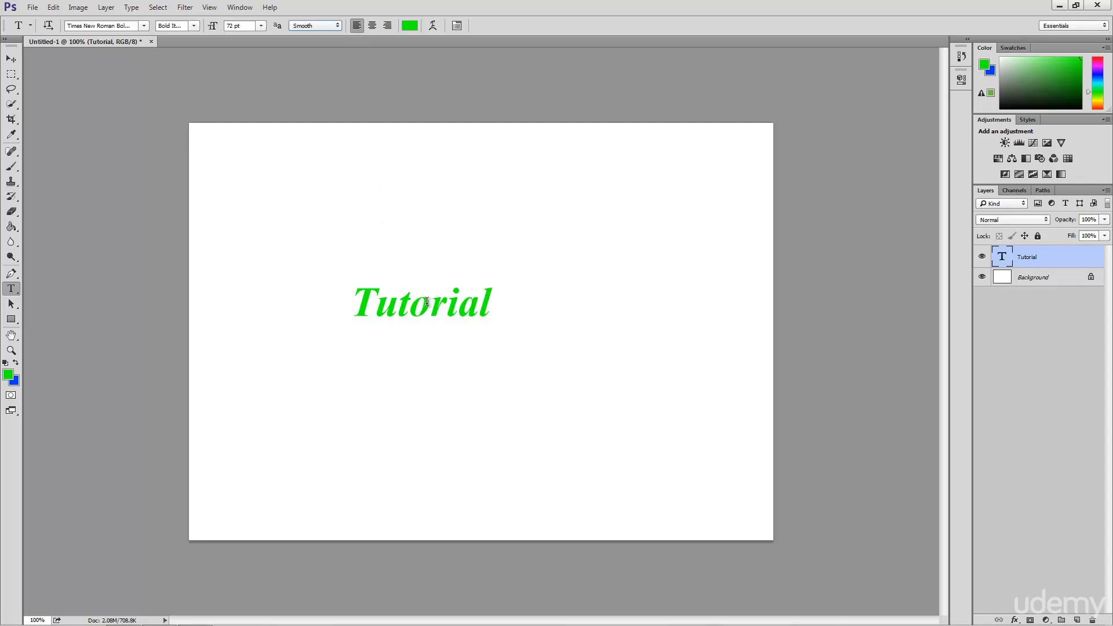
# Extend the "Tutorial" text with two new lines below it reading "on" and "type"
pyautogui.click(492, 302)
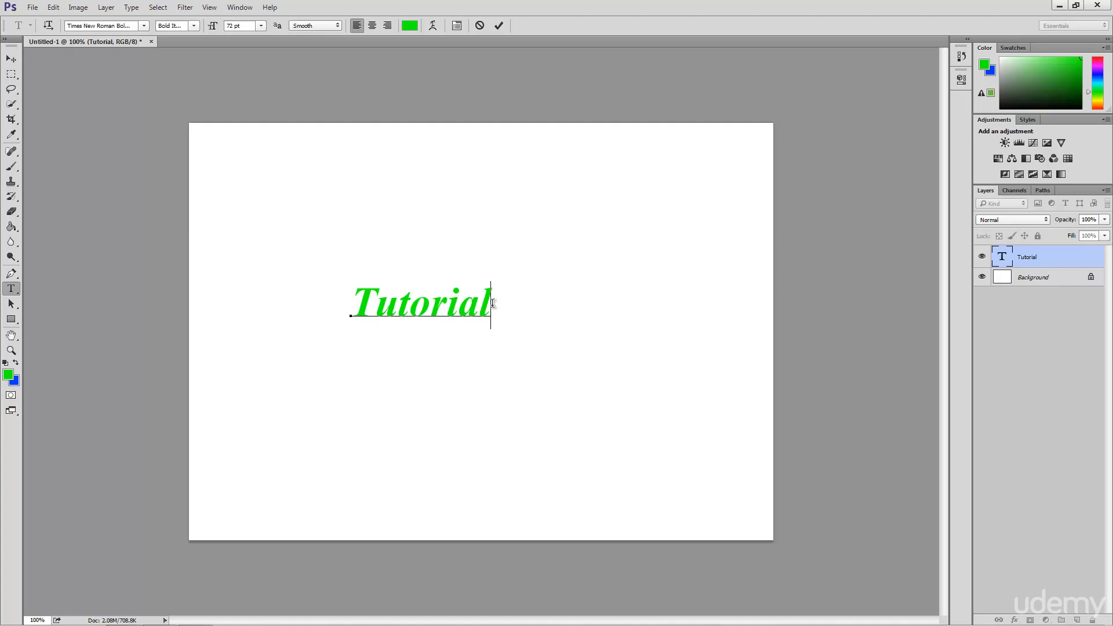
pyautogui.press('Return')
pyautogui.write('on')
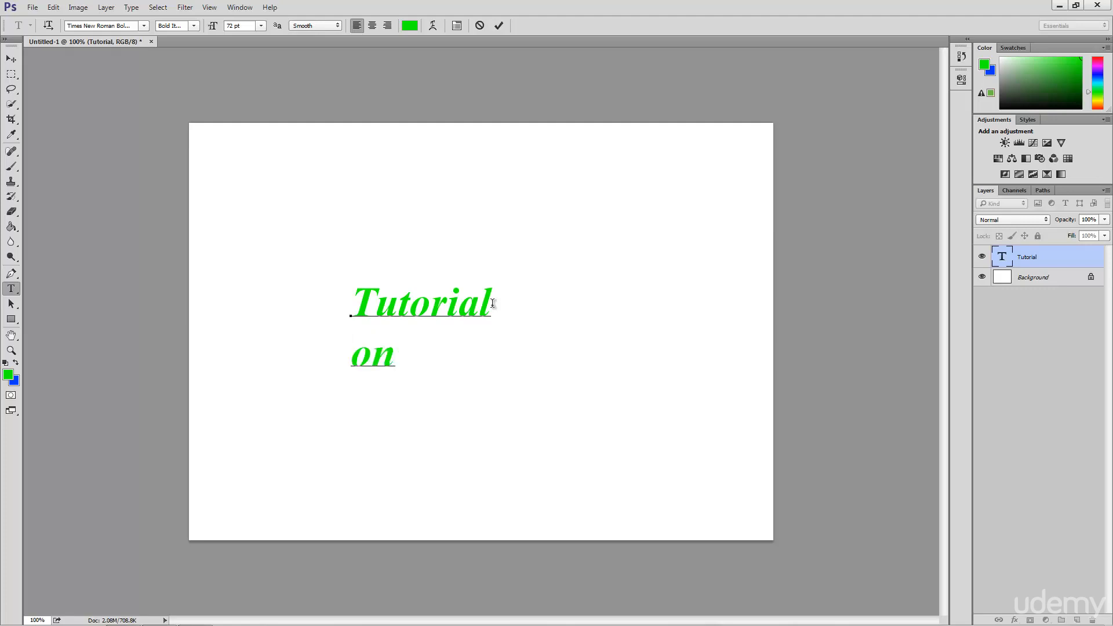
pyautogui.press('Return')
pyautogui.write('type')
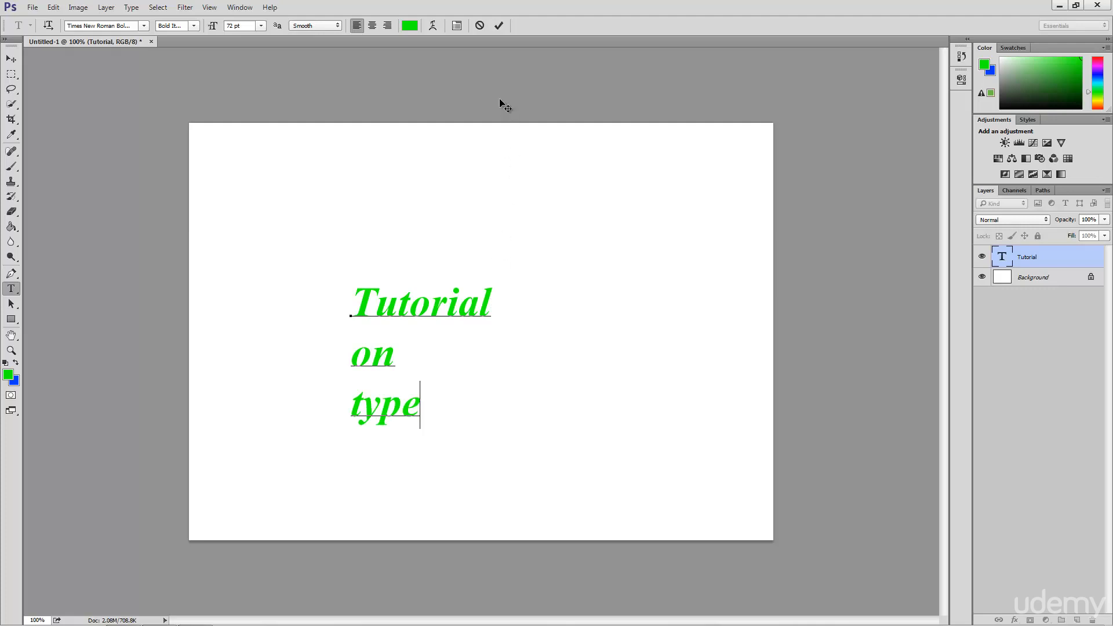
# Commit the "Tutorial on type" text and move it to the right and slightly up on the canvas
pyautogui.click(499, 26)
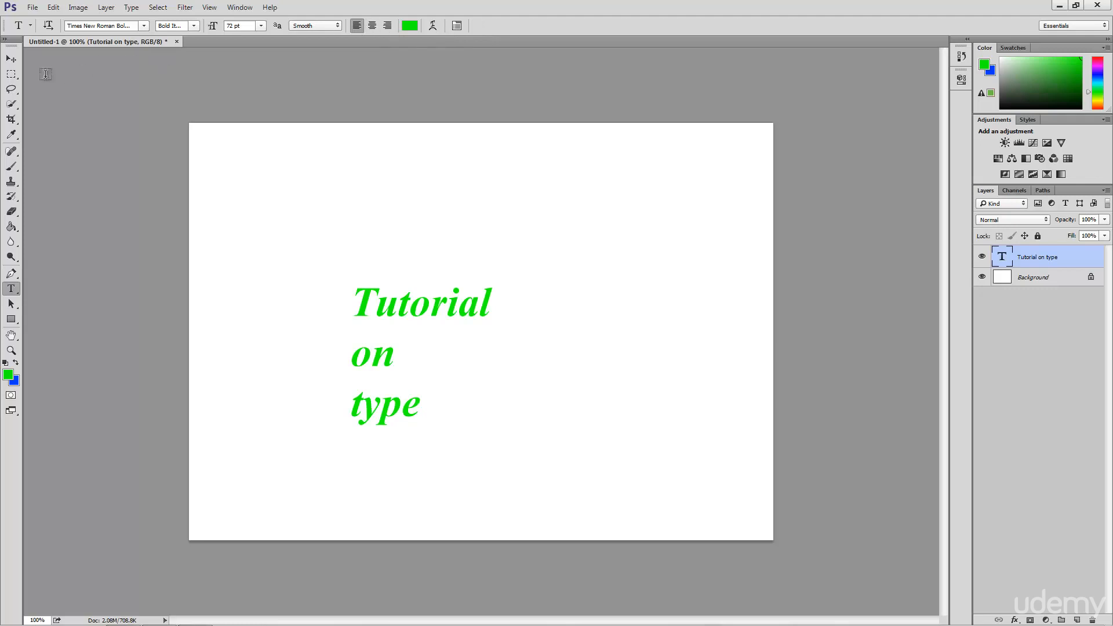
pyautogui.click(11, 59)
pyautogui.moveTo(415, 313); pyautogui.dragTo(523, 301)
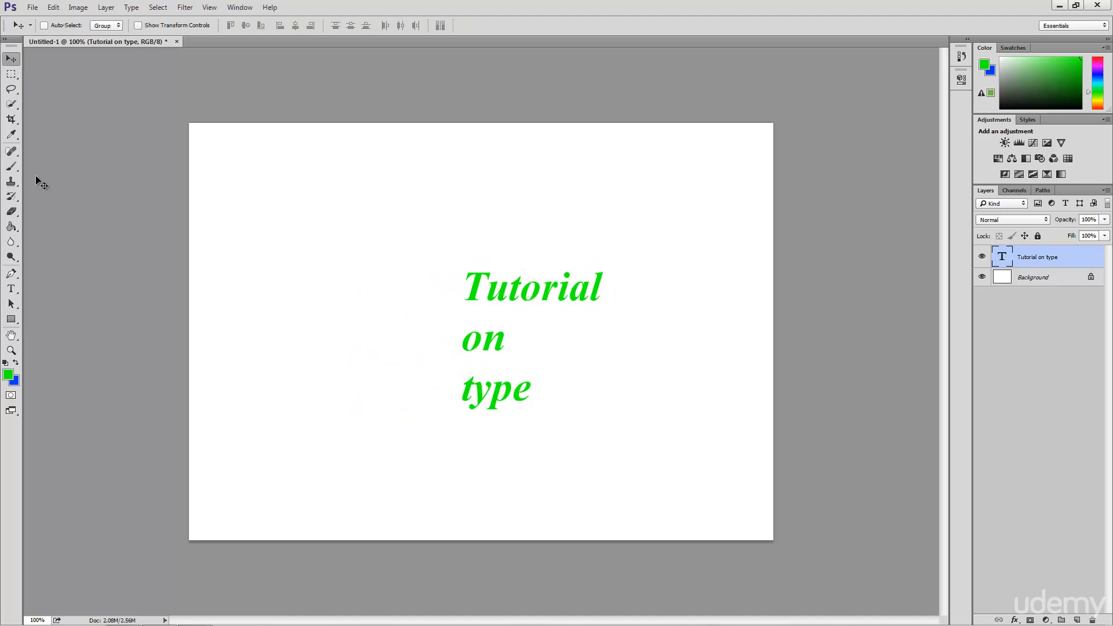
# Apply centre alignment to the "Tutorial on type" text with the Type tool, and change it to right alignment
pyautogui.click(11, 290)
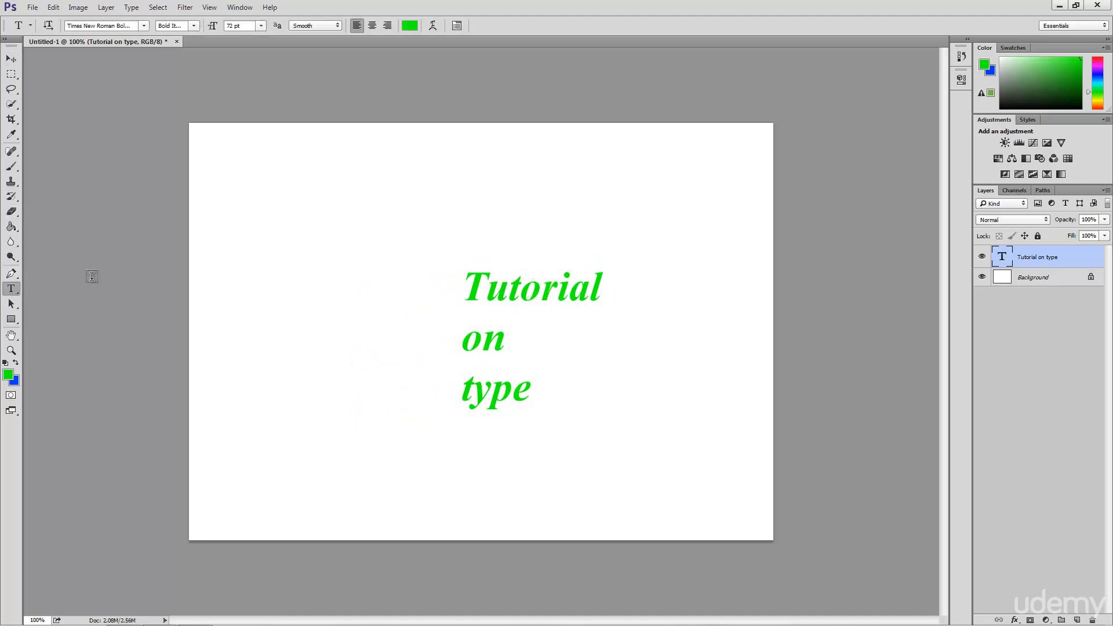
pyautogui.click(372, 25)
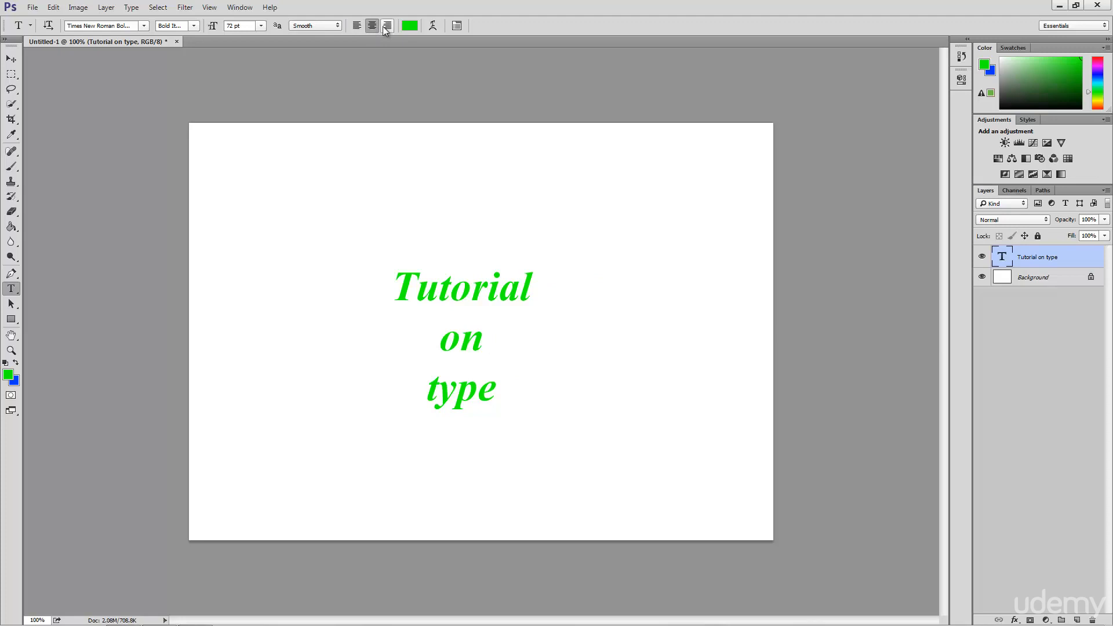
pyautogui.click(384, 27)
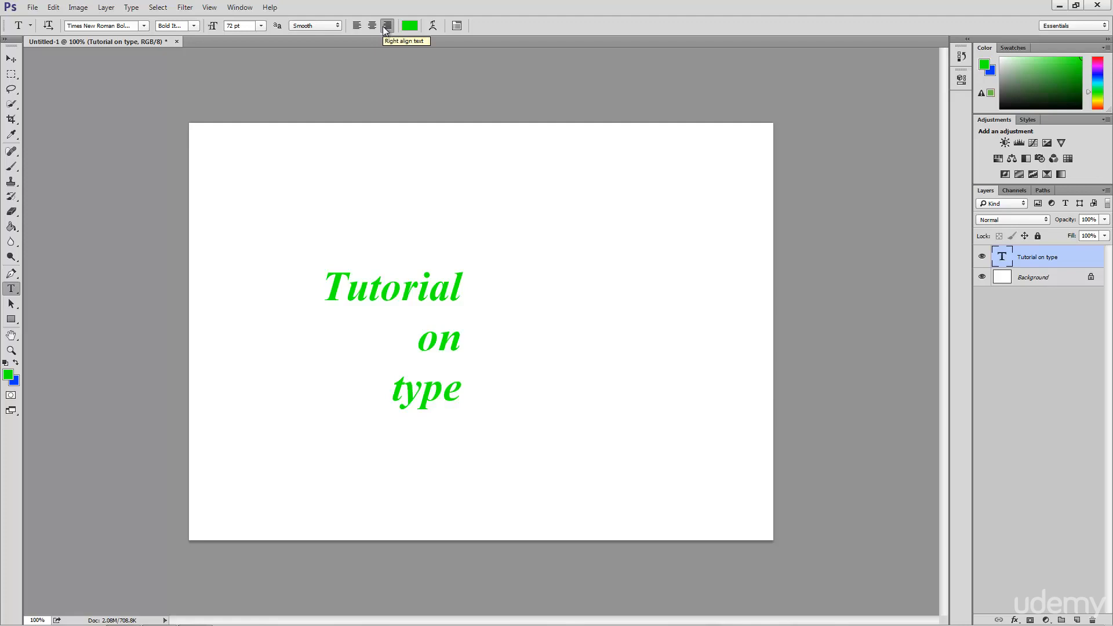
# Set the colour of the "Tutorial on type" text to yellow-green, #aeff00
pyautogui.click(416, 26)
pyautogui.click(569, 282)
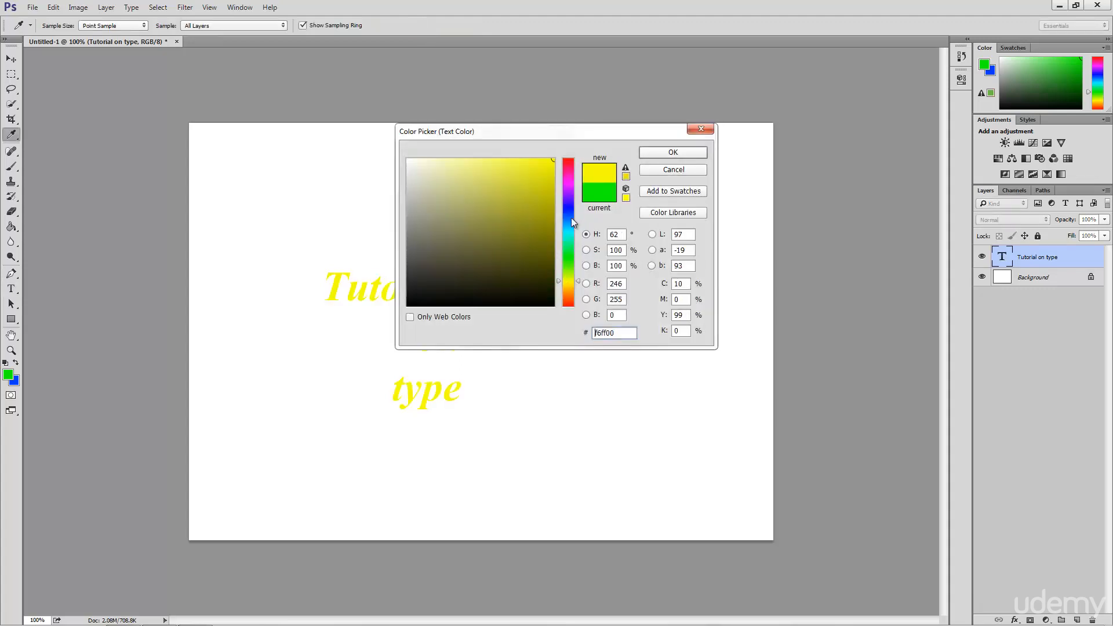
pyautogui.click(572, 274)
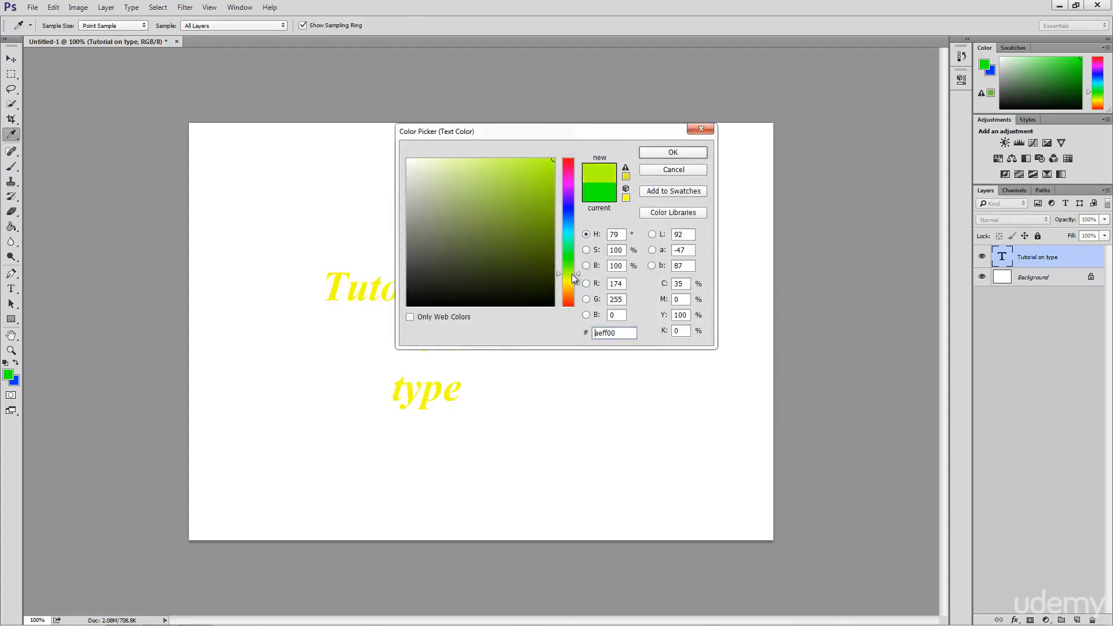
pyautogui.click(673, 152)
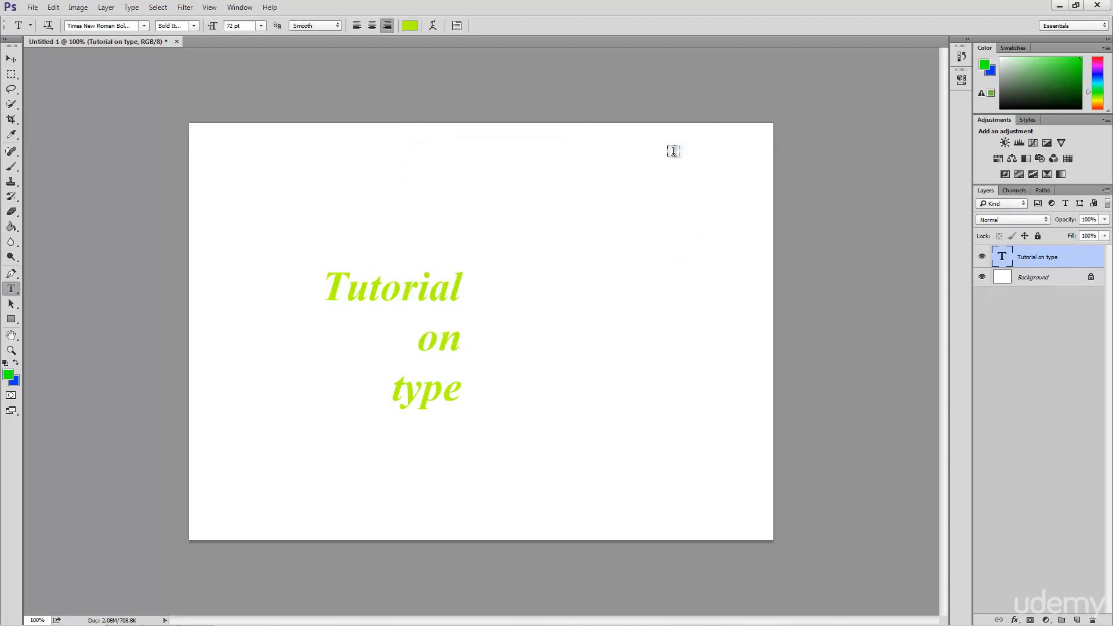
# Examine the Character and Paragraph settings of the "Tutorial on type" text, ending on the Character settings
pyautogui.click(457, 26)
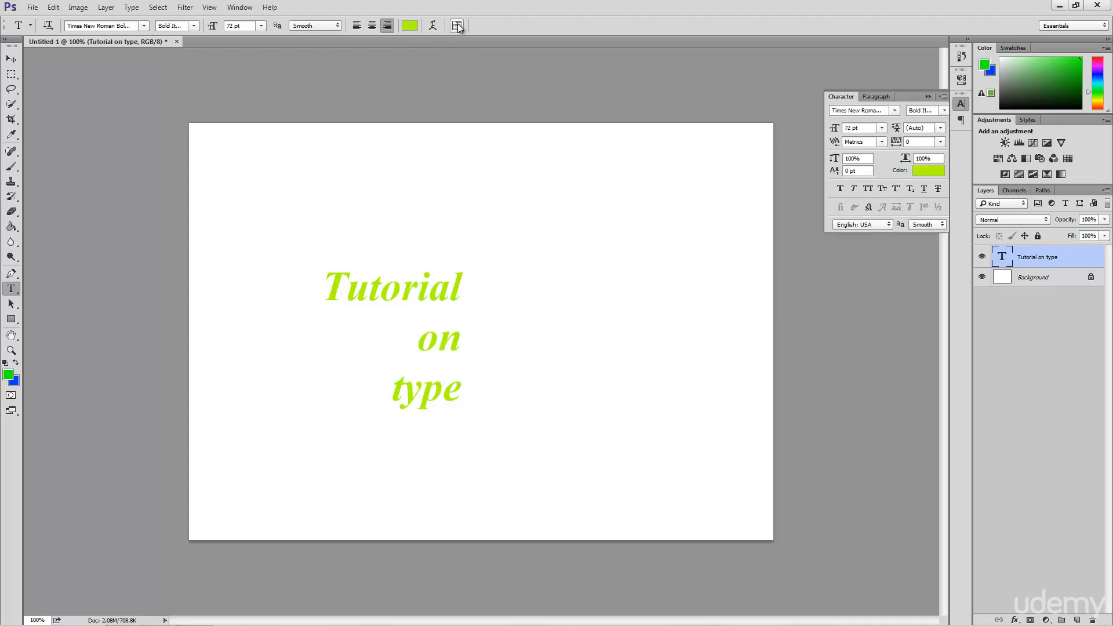
pyautogui.click(868, 100)
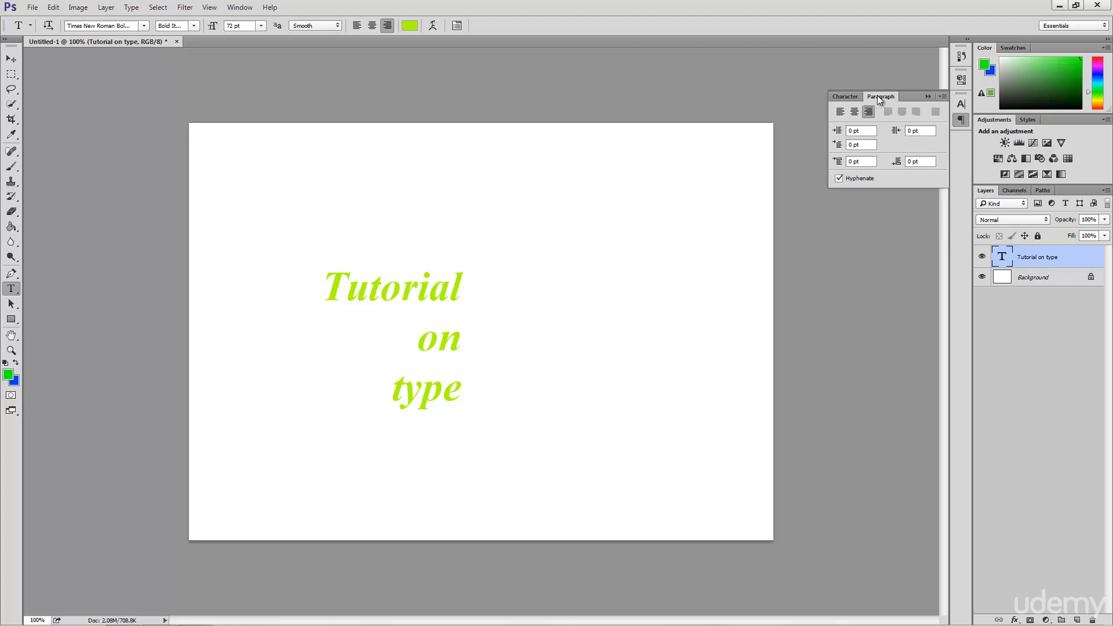
pyautogui.click(840, 99)
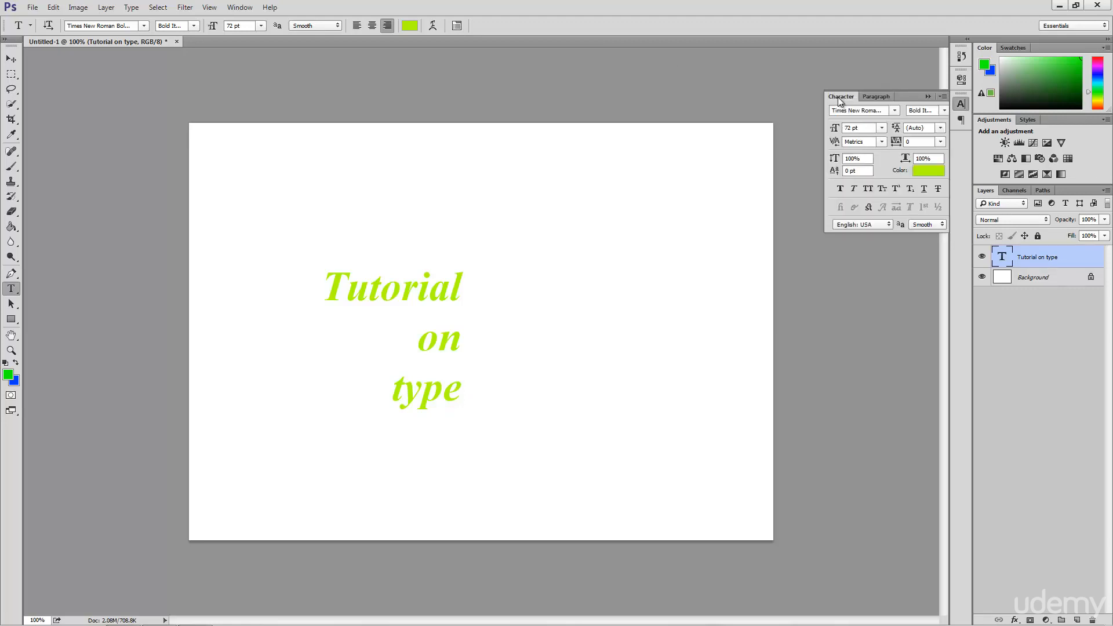
pyautogui.click(961, 122)
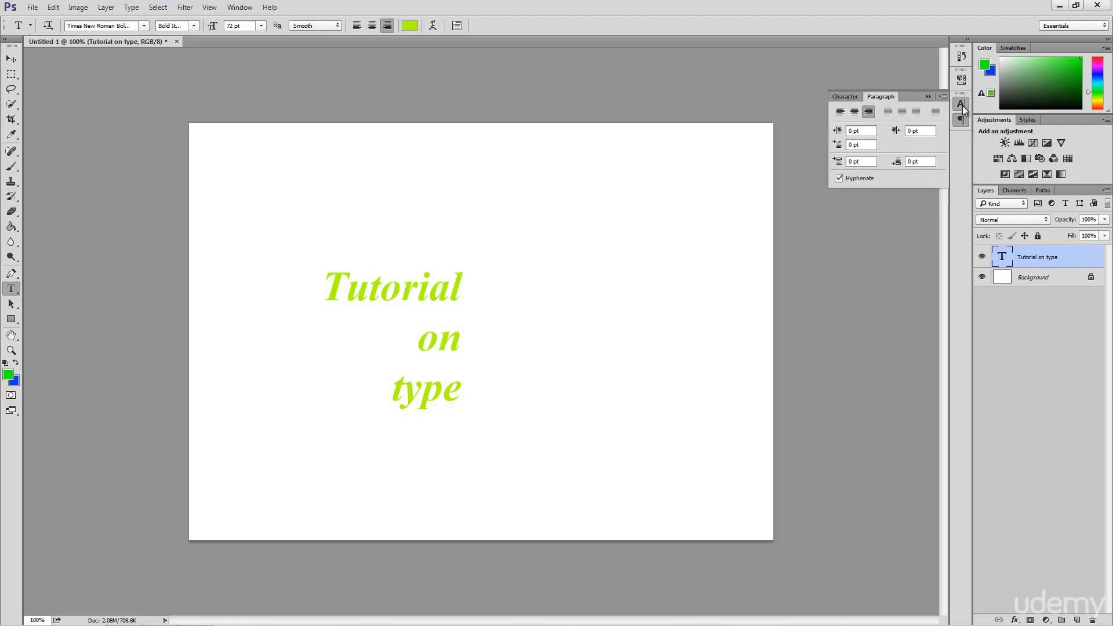
pyautogui.click(962, 106)
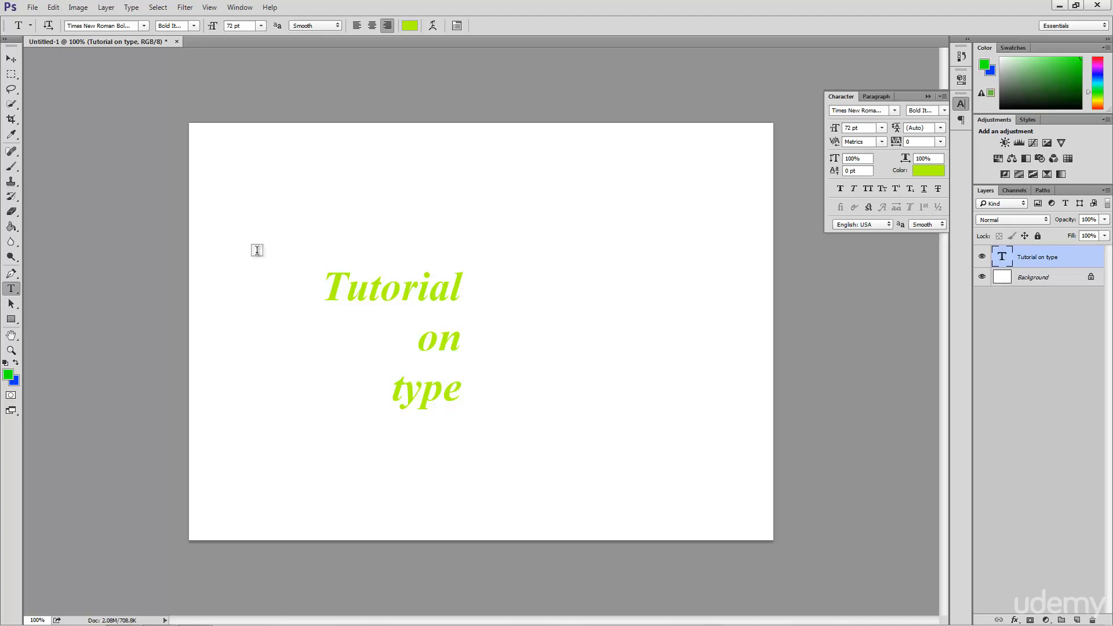
# Show the available variants of the Type tool
pyautogui.click(9, 294)
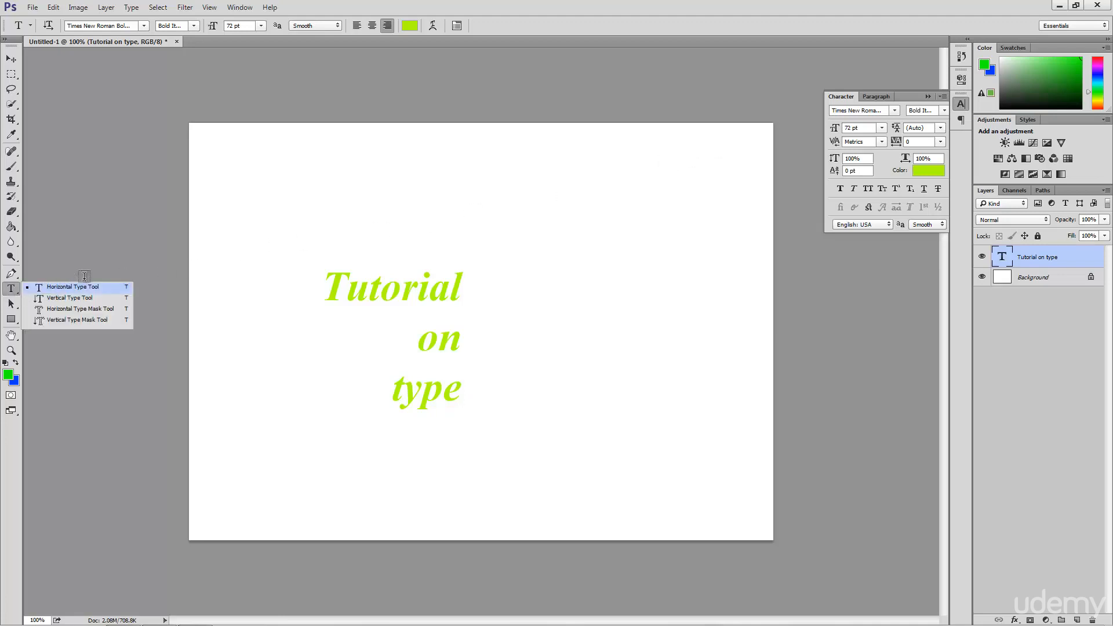